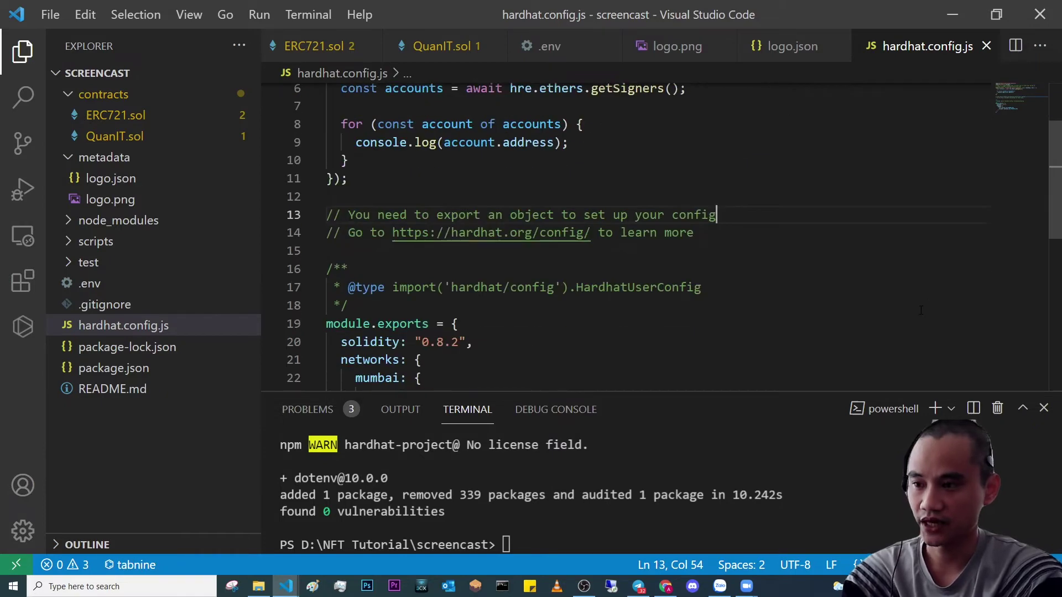
- Copy the MUMBAI_URL variable name from hardhat.config.js into .env as "MUMBAI_URL=" and start a new line below it
{"action": "scroll", "coordinate": [605, 309], "scroll_direction": "down", "scroll_amount": 3}
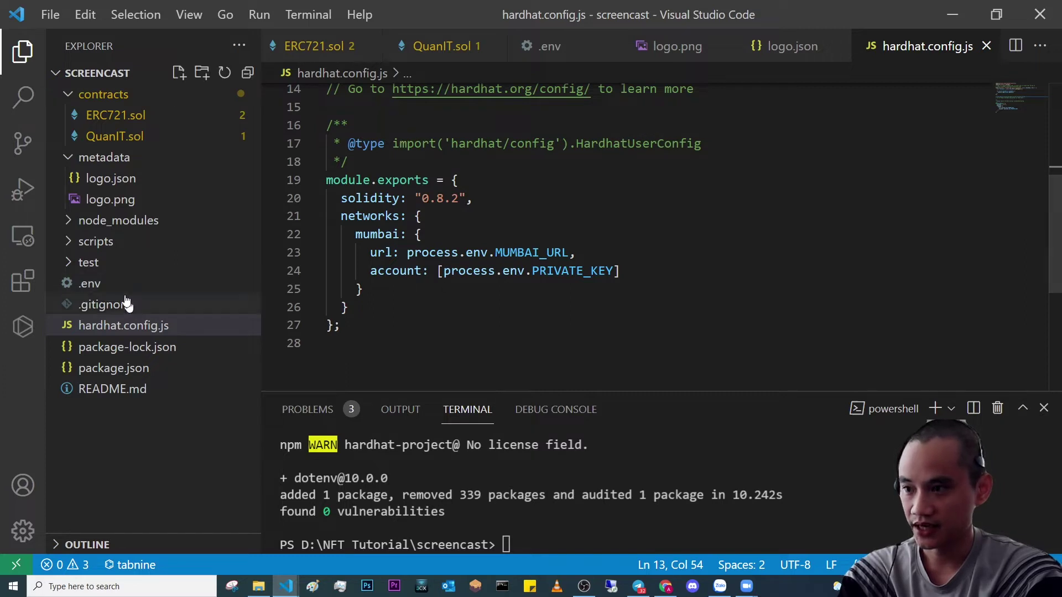
{"action": "left_click", "coordinate": [104, 288]}
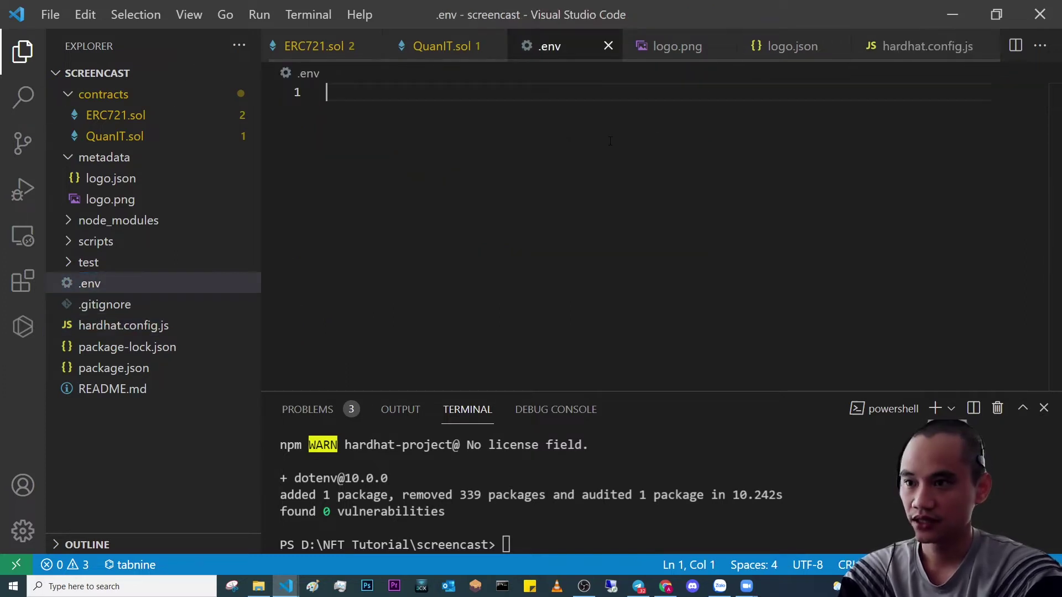
{"action": "left_click", "coordinate": [140, 330]}
{"action": "left_click_drag", "start_coordinate": [496, 253], "coordinate": [570, 252]}
{"action": "key", "text": "ctrl+c"}
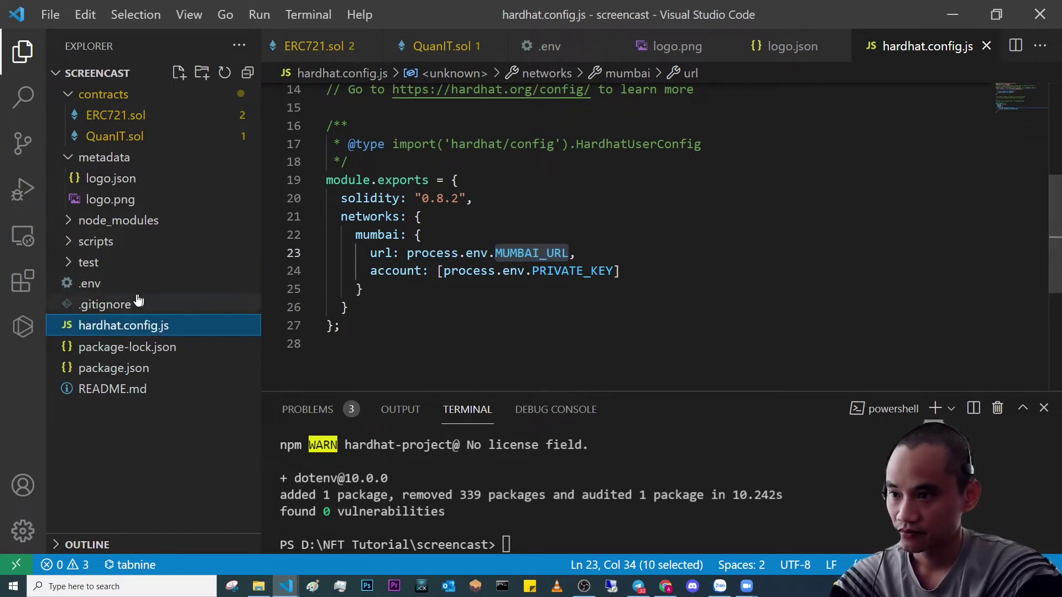
{"action": "left_click", "coordinate": [83, 283]}
{"action": "key", "text": "ctrl+v"}
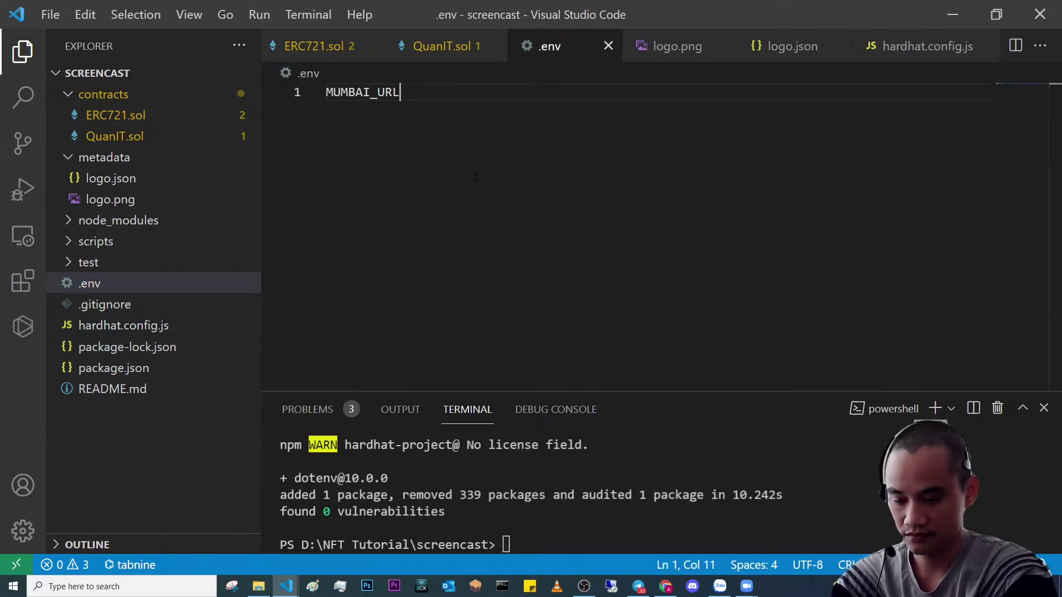
{"action": "type", "text": "="}
{"action": "key", "text": "Return"}
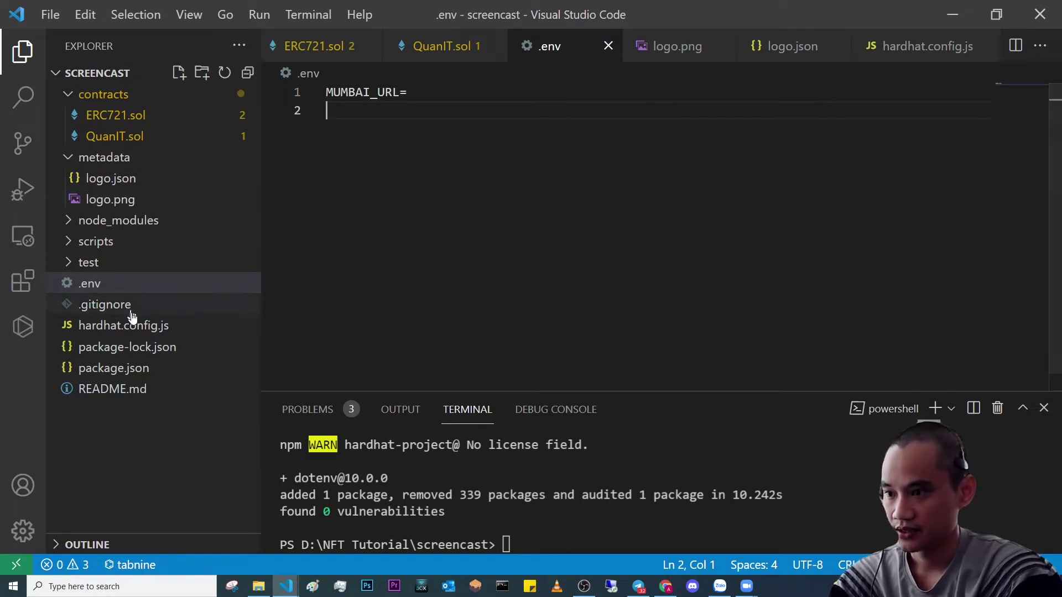
- Copy the PRIVATE_KEY variable name from hardhat.config.js into the second line of .env as "PRIVATE_KEY="
{"action": "left_click", "coordinate": [148, 327]}
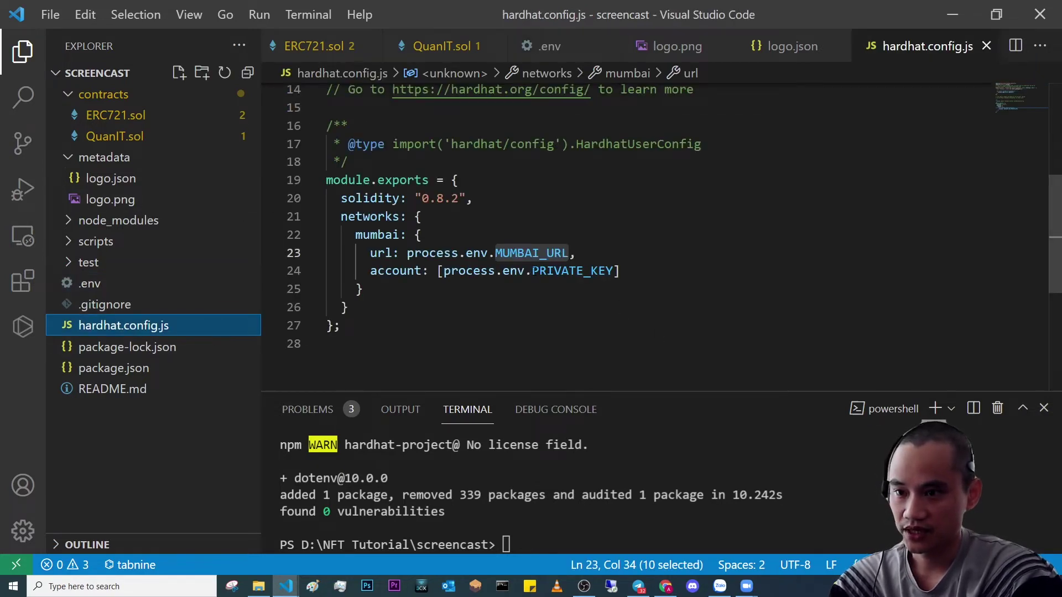
{"action": "left_click_drag", "start_coordinate": [532, 270], "coordinate": [614, 271]}
{"action": "key", "text": "ctrl+c"}
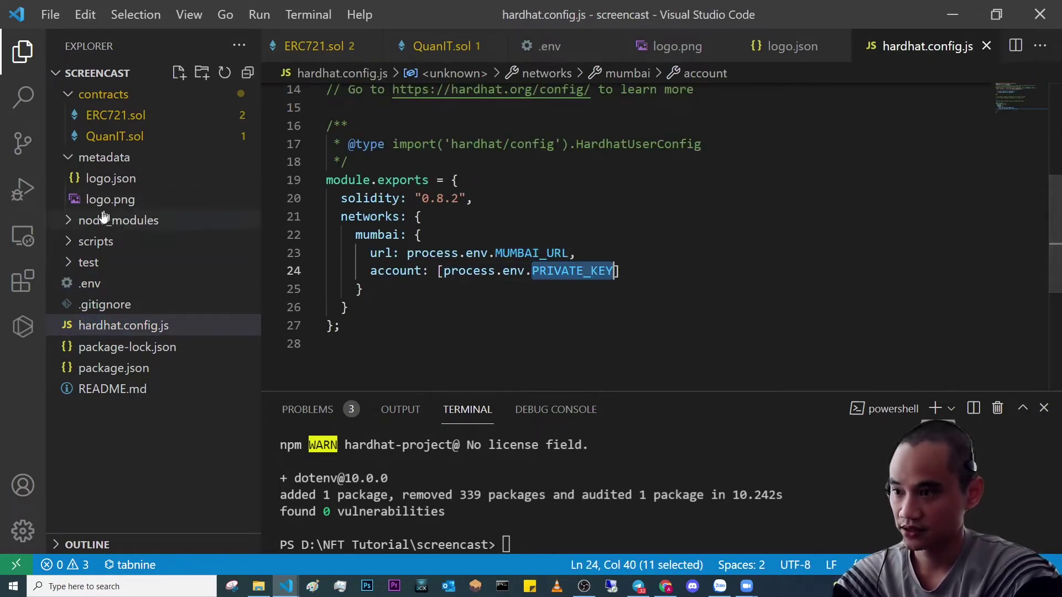
{"action": "left_click", "coordinate": [88, 283]}
{"action": "left_click", "coordinate": [375, 113]}
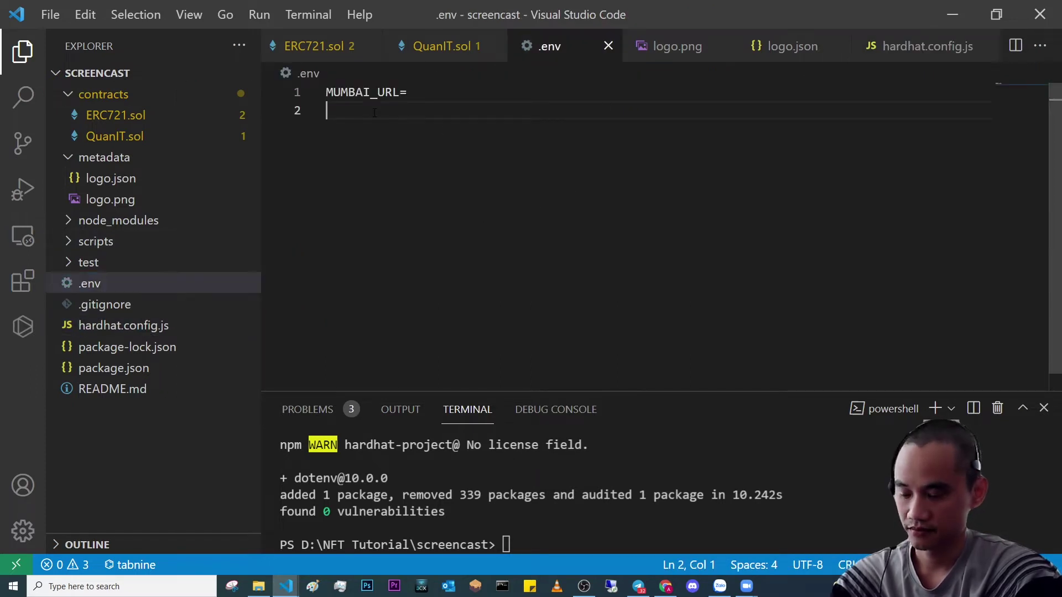
{"action": "key", "text": "ctrl+v"}
{"action": "key", "text": "BackSpace"}
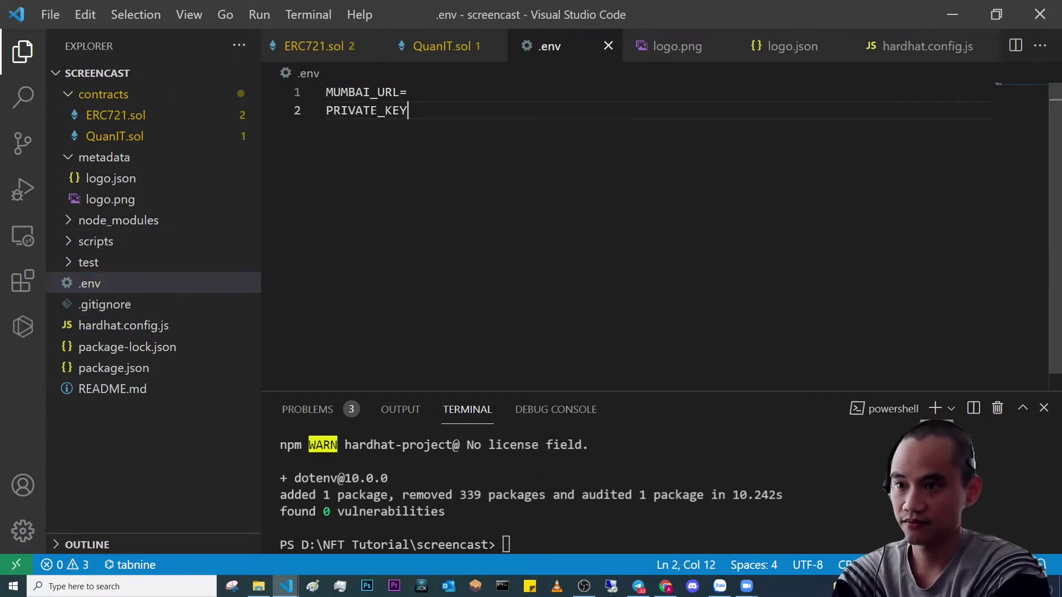
- Switch to Chrome and open the private key export for Account 1 in the MetaMask wallet's account details
{"action": "left_click", "coordinate": [665, 586]}
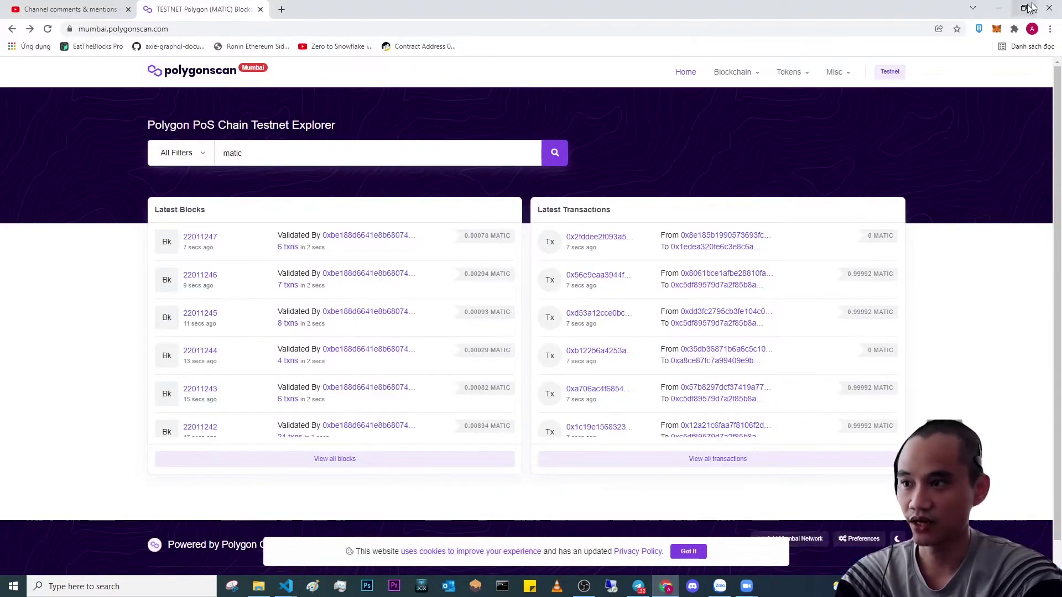
{"action": "left_click", "coordinate": [996, 30]}
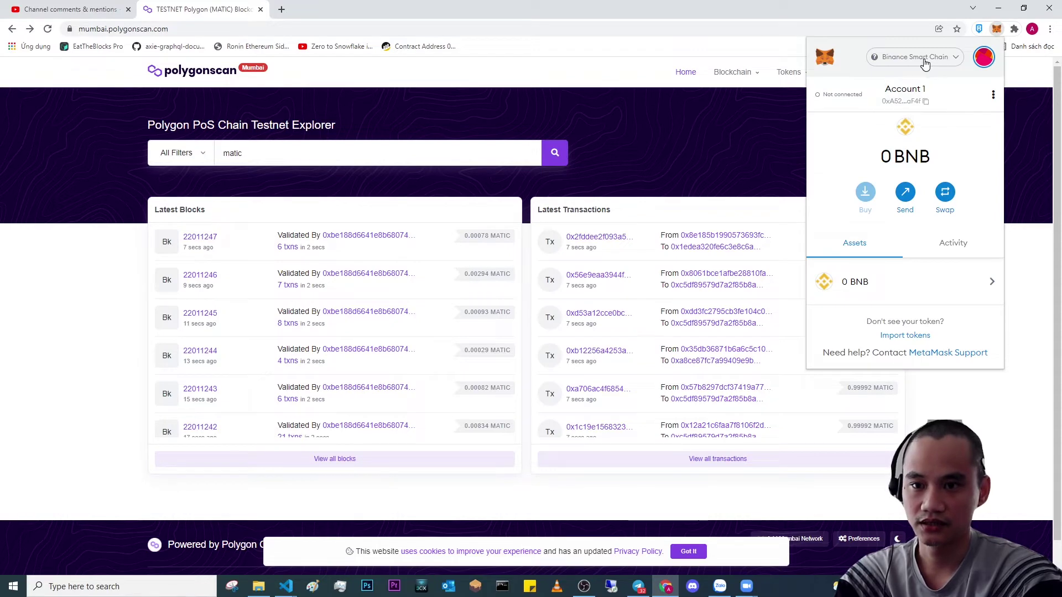
{"action": "left_click", "coordinate": [993, 96]}
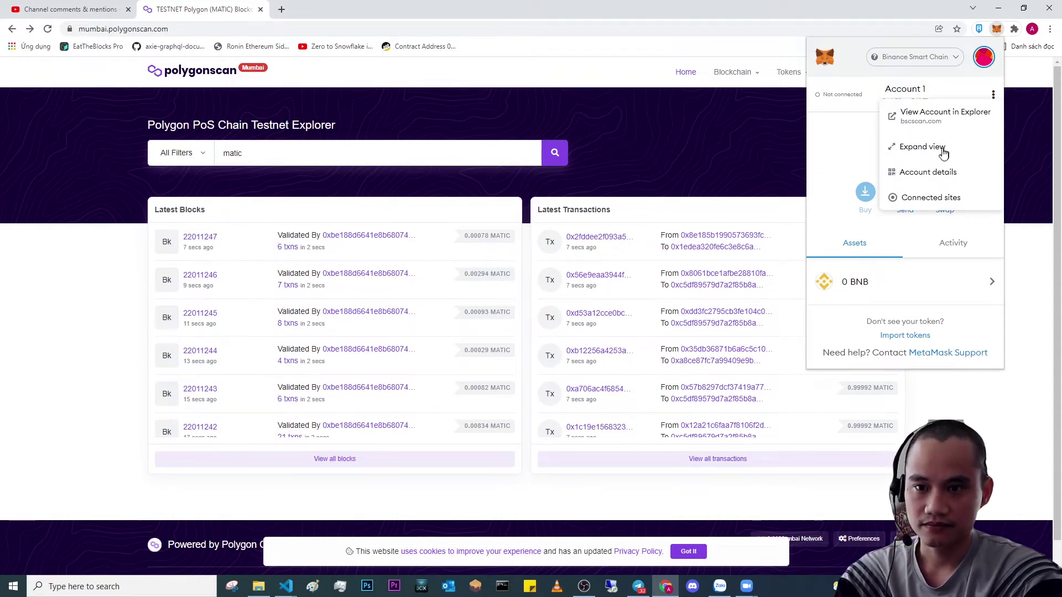
{"action": "left_click", "coordinate": [927, 174]}
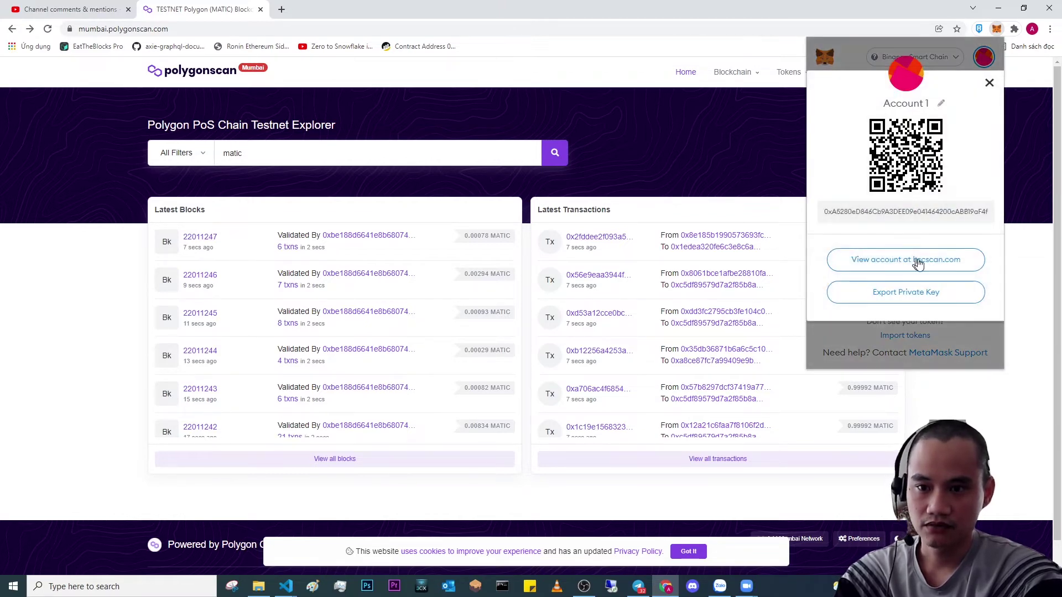
{"action": "left_click", "coordinate": [922, 297]}
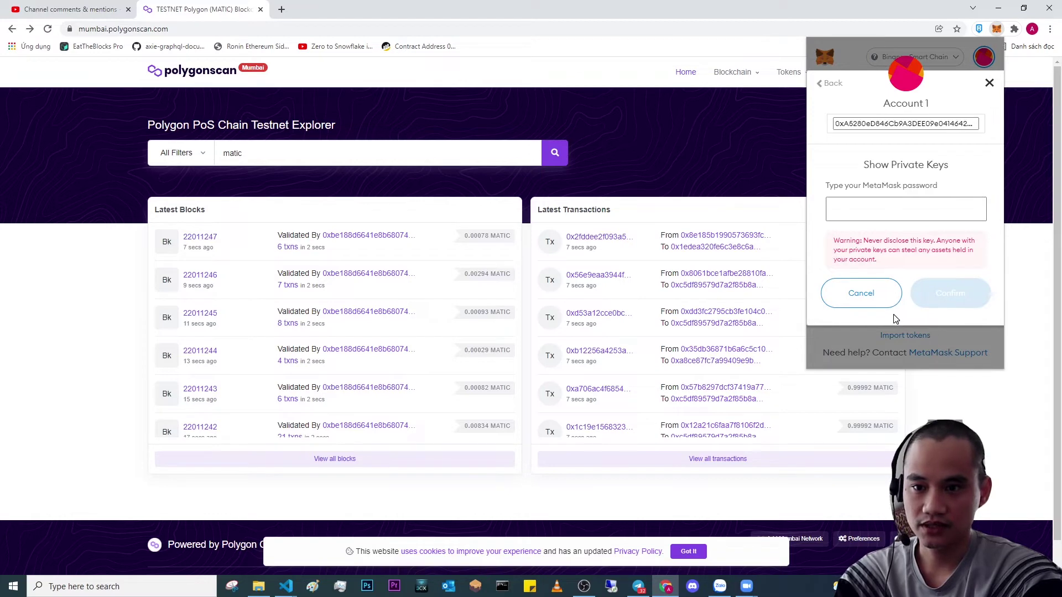
- Enter the MetaMask password to reveal the account's private key and copy the key
{"action": "left_click", "coordinate": [875, 208]}
{"action": "type", "text": "••"}
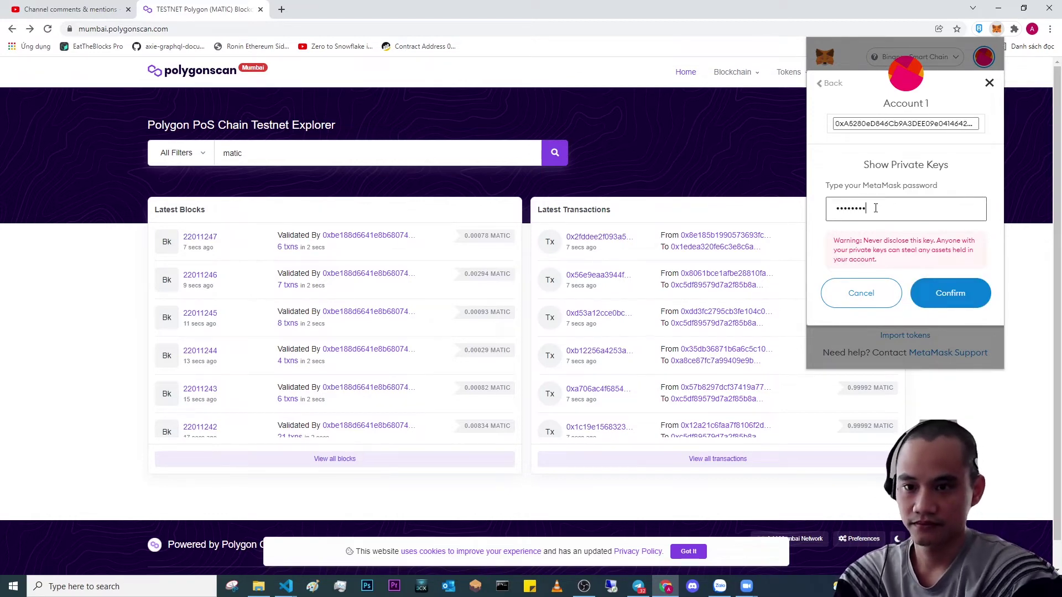
{"action": "left_click", "coordinate": [954, 296]}
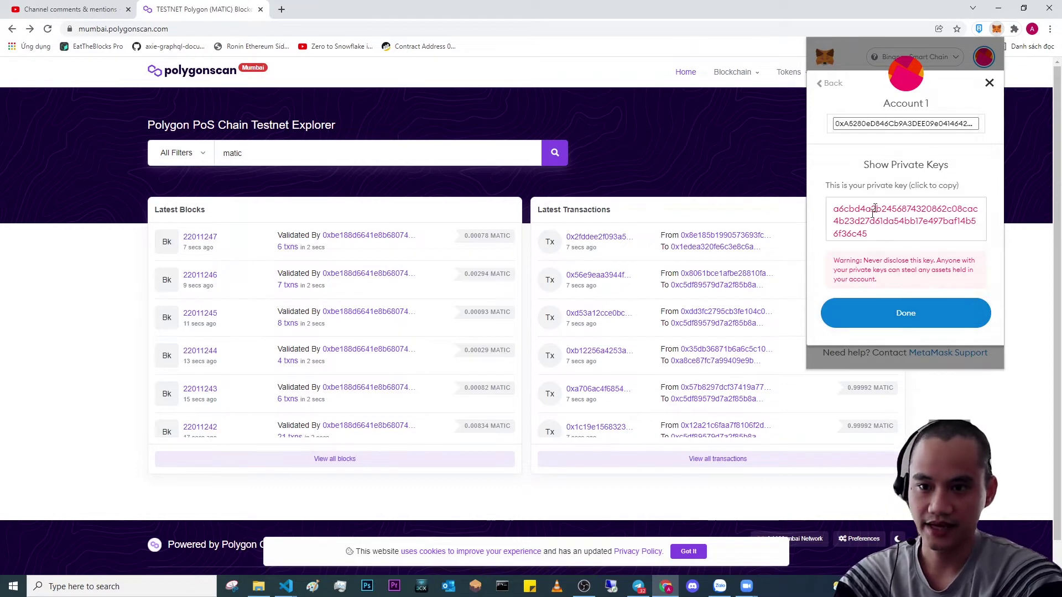
{"action": "left_click", "coordinate": [876, 236]}
{"action": "key", "text": "ctrl+c"}
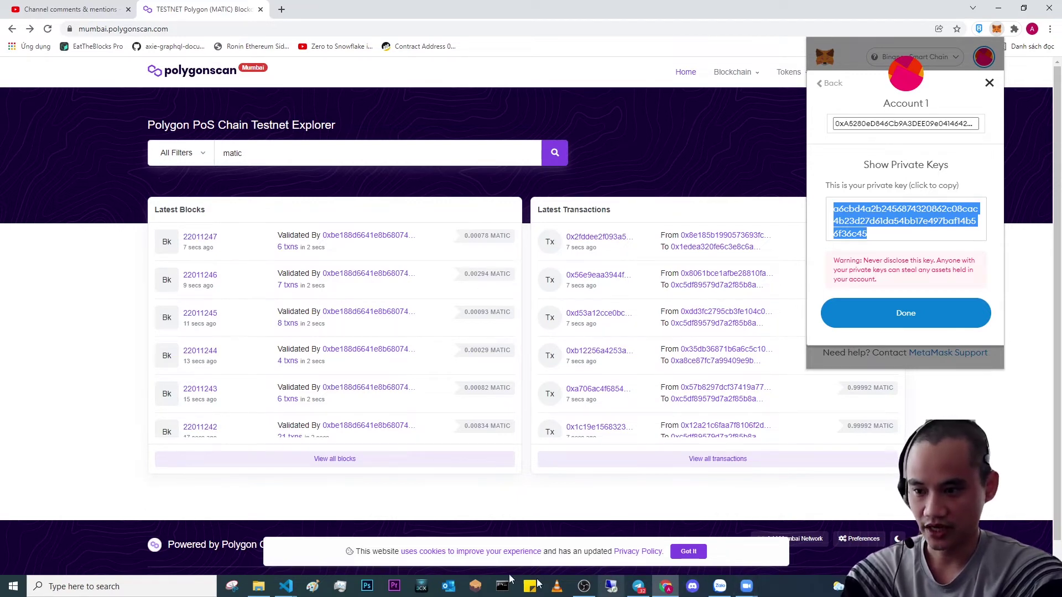
- Switch to the Visual Studio Code screencast window and paste the private key as the PRIVATE_KEY value in .env
{"action": "left_click", "coordinate": [286, 589]}
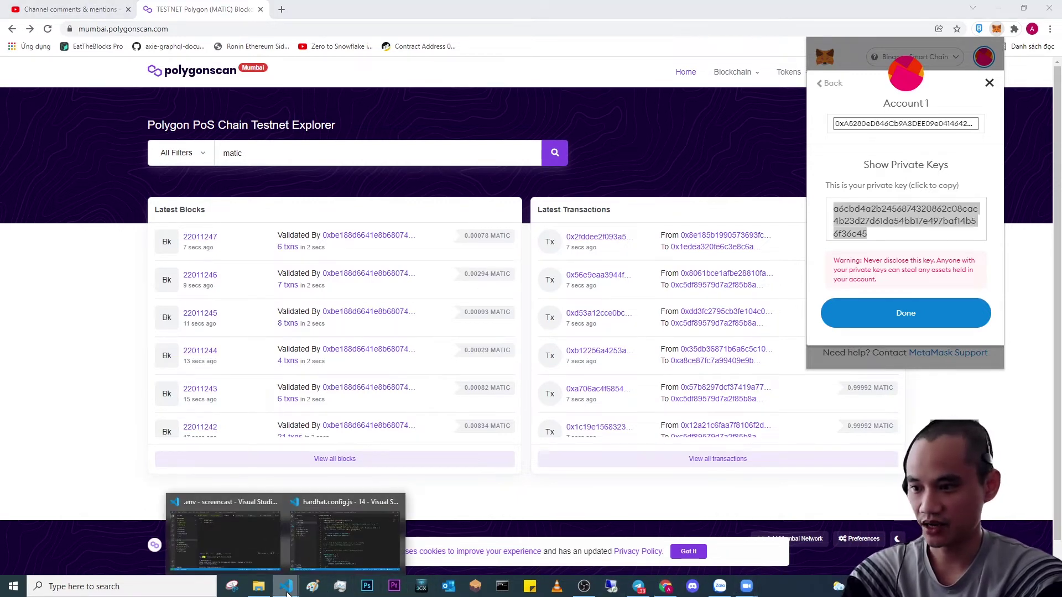
{"action": "left_click", "coordinate": [207, 543]}
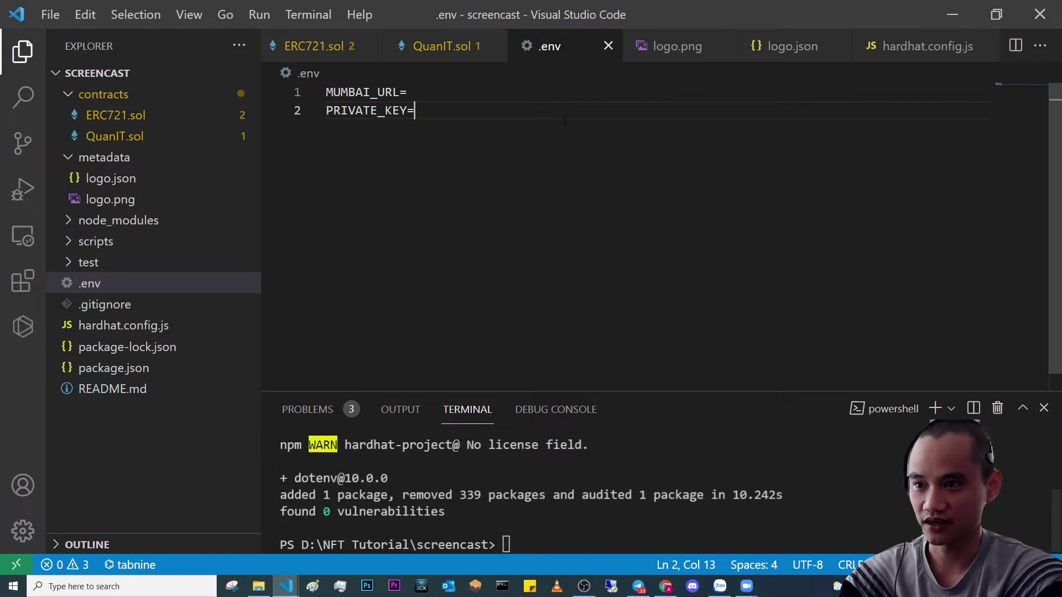
{"action": "key", "text": "ctrl+v"}
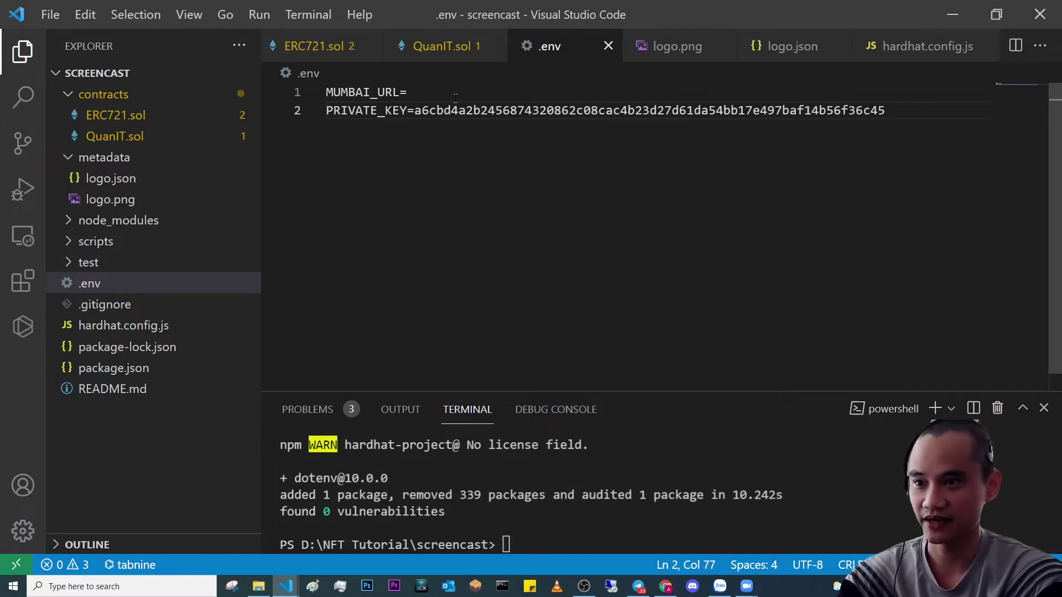
{"action": "left_click", "coordinate": [455, 98]}
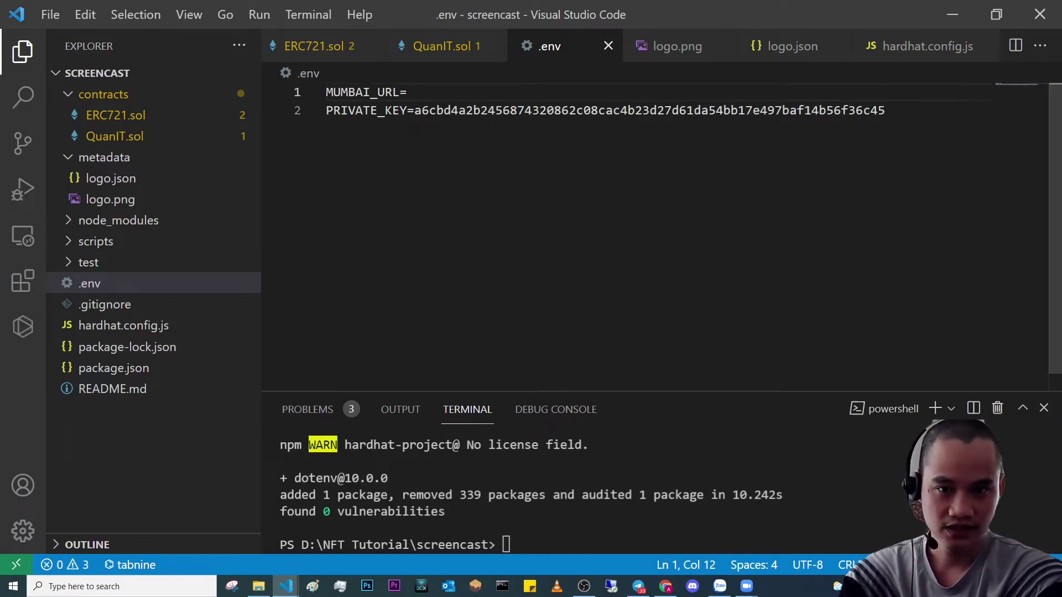
- Switch to Chrome and search Google for "mumbai connect metamask" in a new tab
{"action": "left_click", "coordinate": [667, 587]}
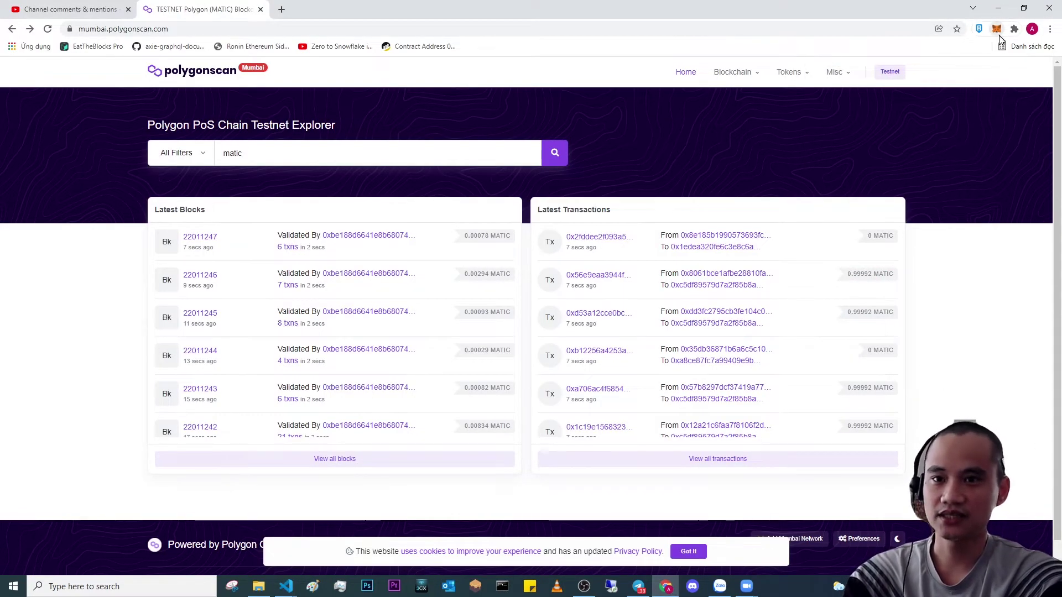
{"action": "left_click", "coordinate": [997, 30]}
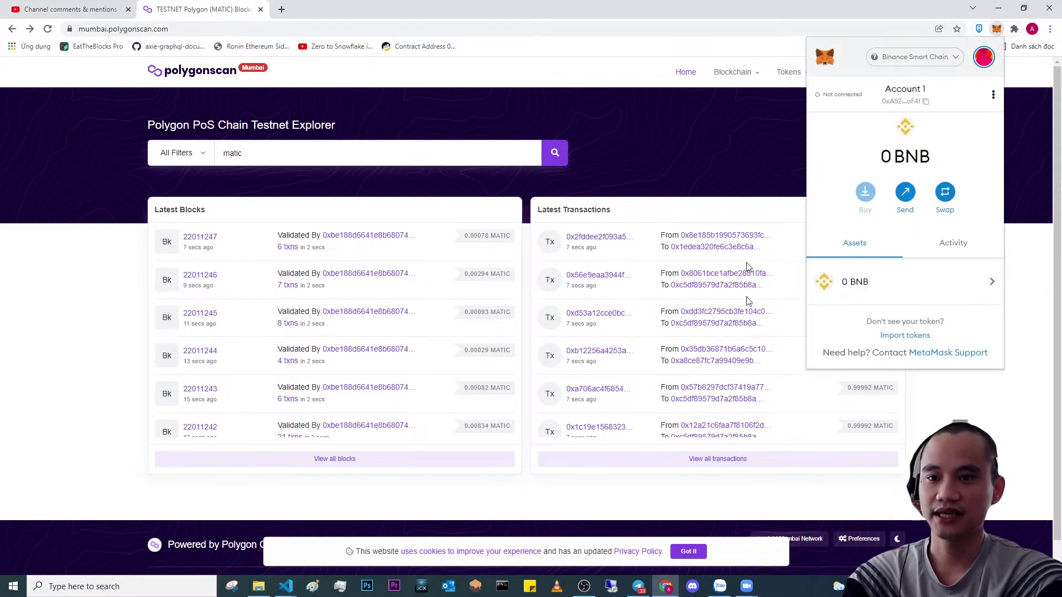
{"action": "left_click", "coordinate": [281, 10]}
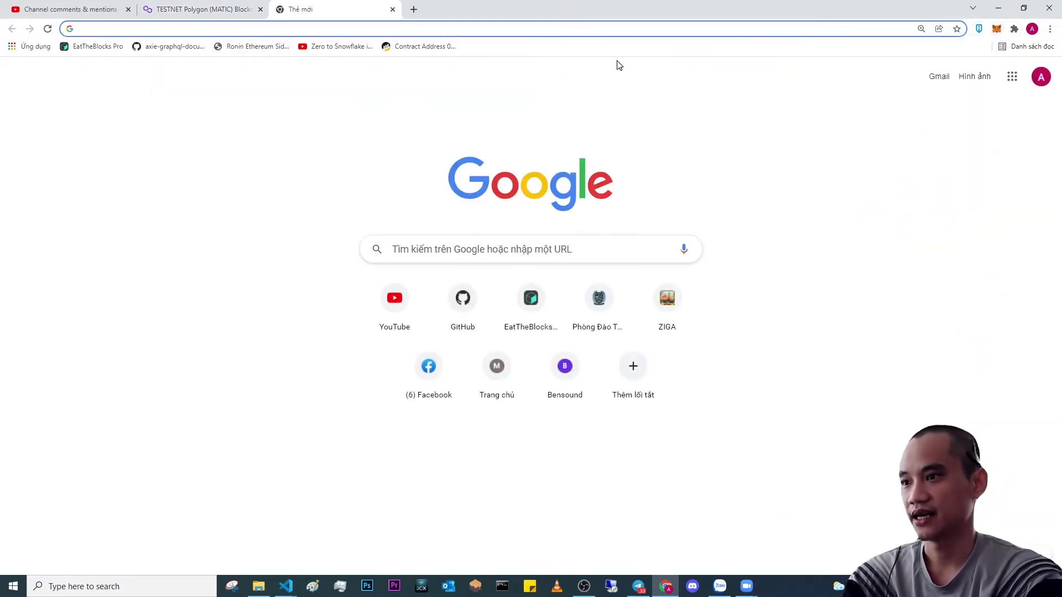
{"action": "left_click", "coordinate": [443, 250]}
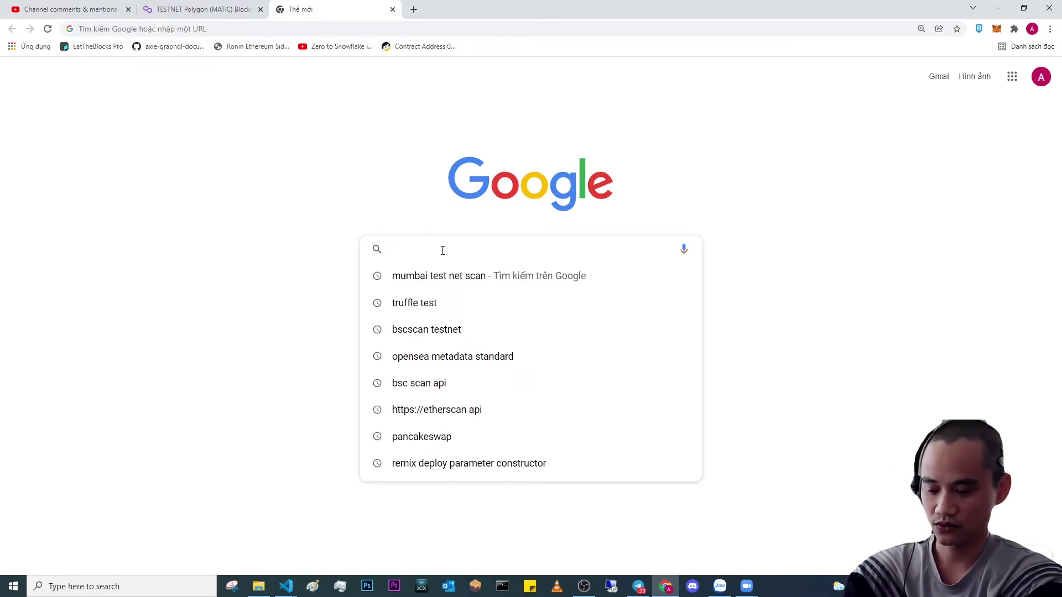
{"action": "type", "text": "mumb"}
{"action": "key", "text": "BackSpace"}
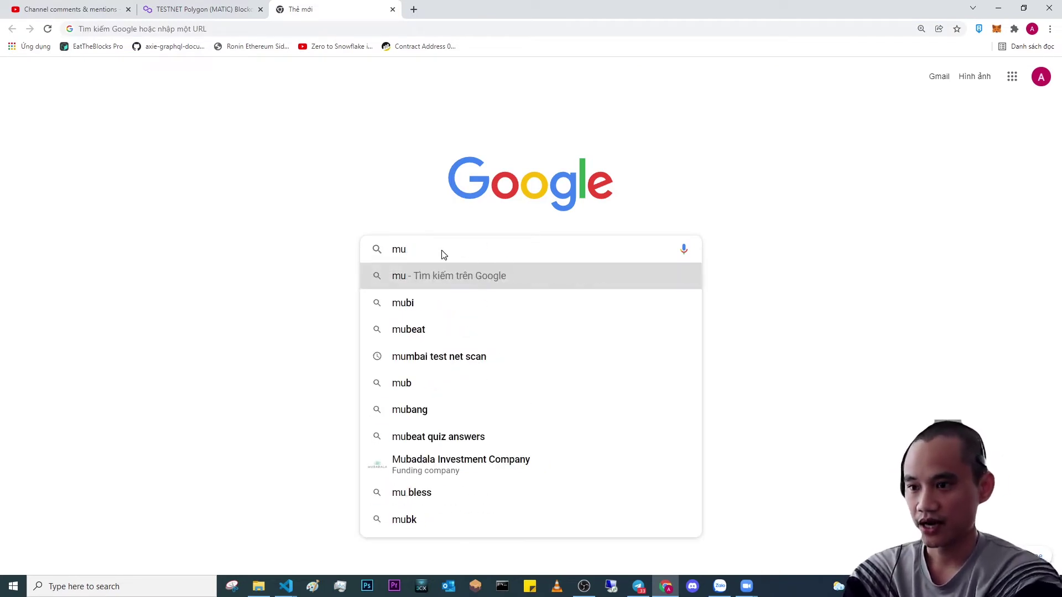
{"action": "type", "text": "mbai connect me"}
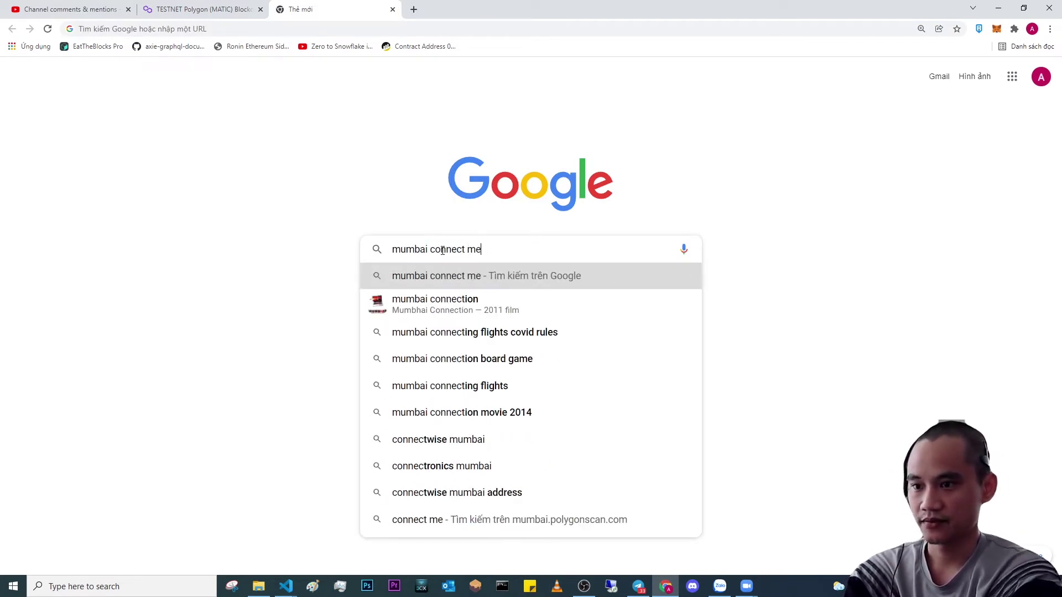
{"action": "type", "text": "ta"}
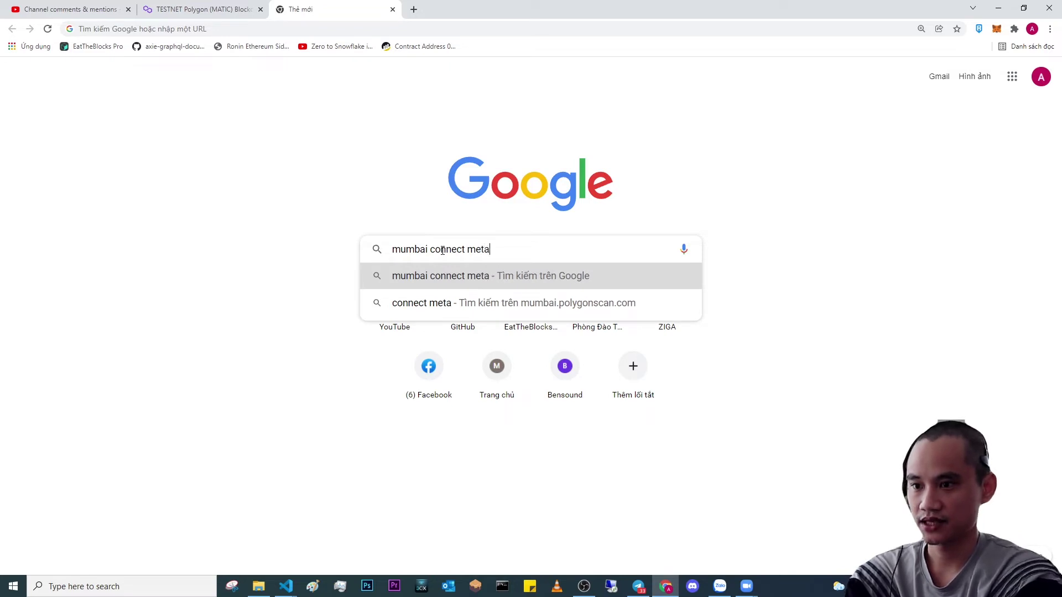
{"action": "type", "text": "mask"}
{"action": "key", "text": "Return"}
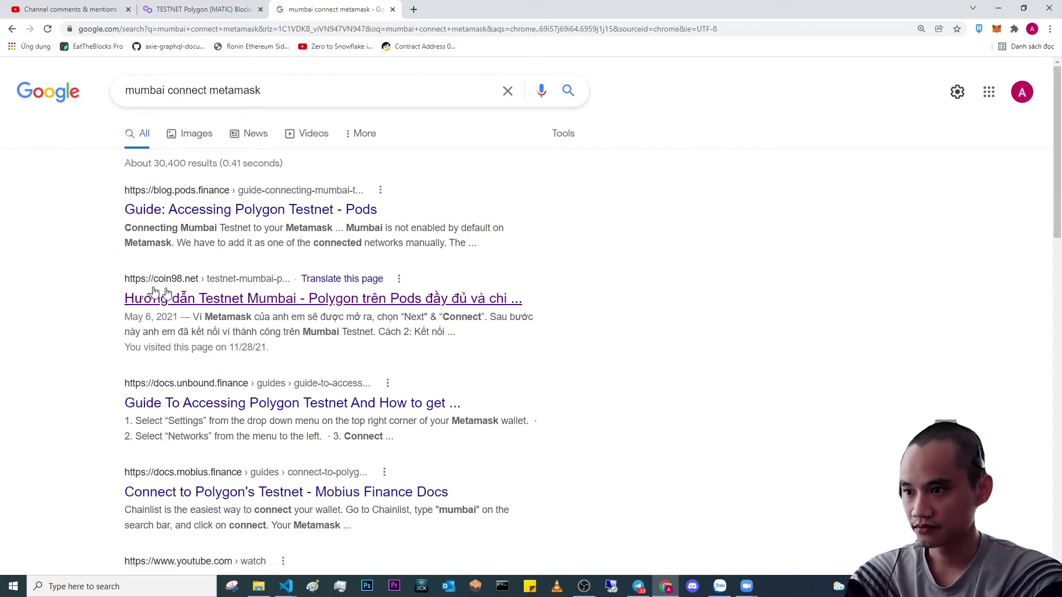
{"action": "middle_click", "coordinate": [265, 309]}
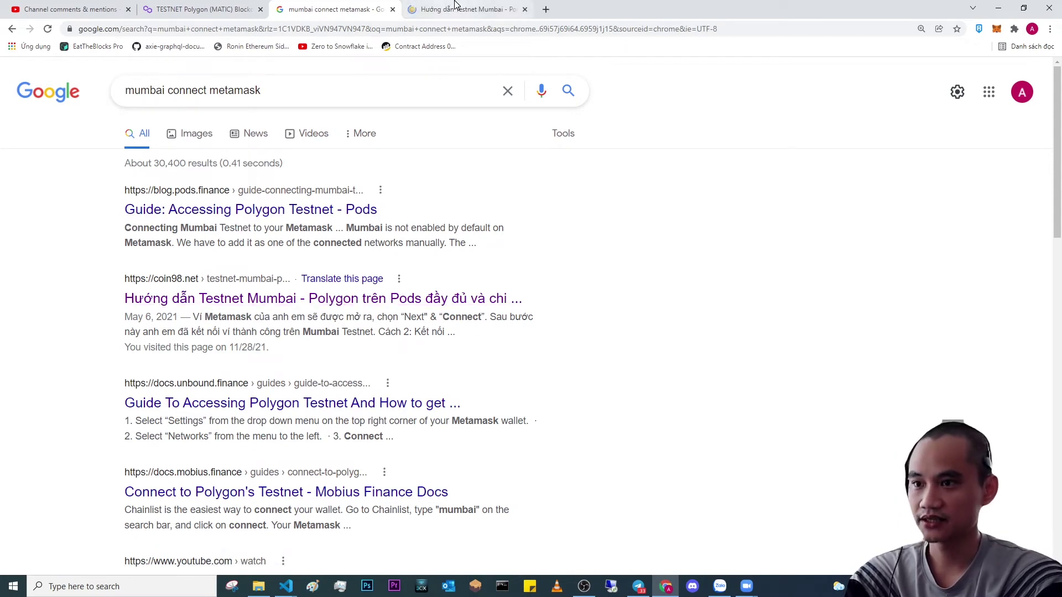
{"action": "left_click", "coordinate": [467, 9]}
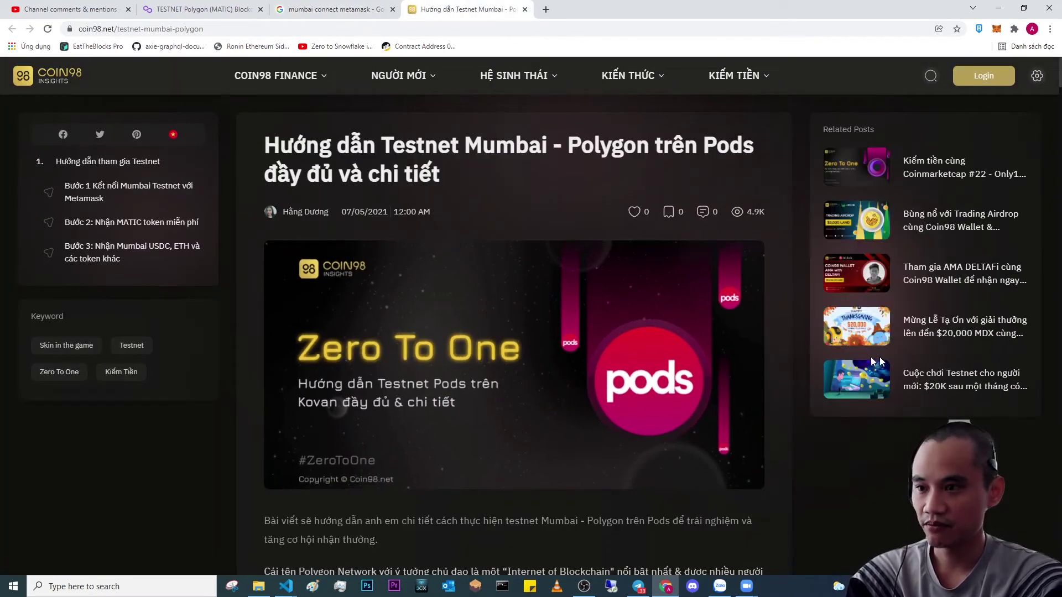
{"action": "scroll", "coordinate": [788, 308], "scroll_direction": "down", "scroll_amount": 15}
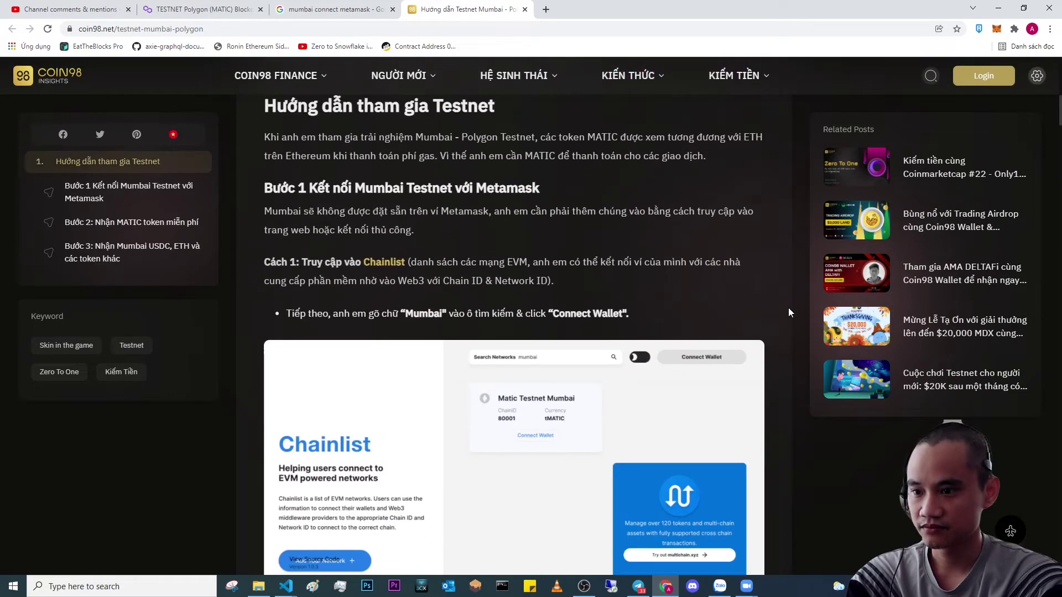
{"action": "scroll", "coordinate": [787, 304], "scroll_direction": "down", "scroll_amount": 2}
{"action": "scroll", "coordinate": [788, 304], "scroll_direction": "up", "scroll_amount": 3}
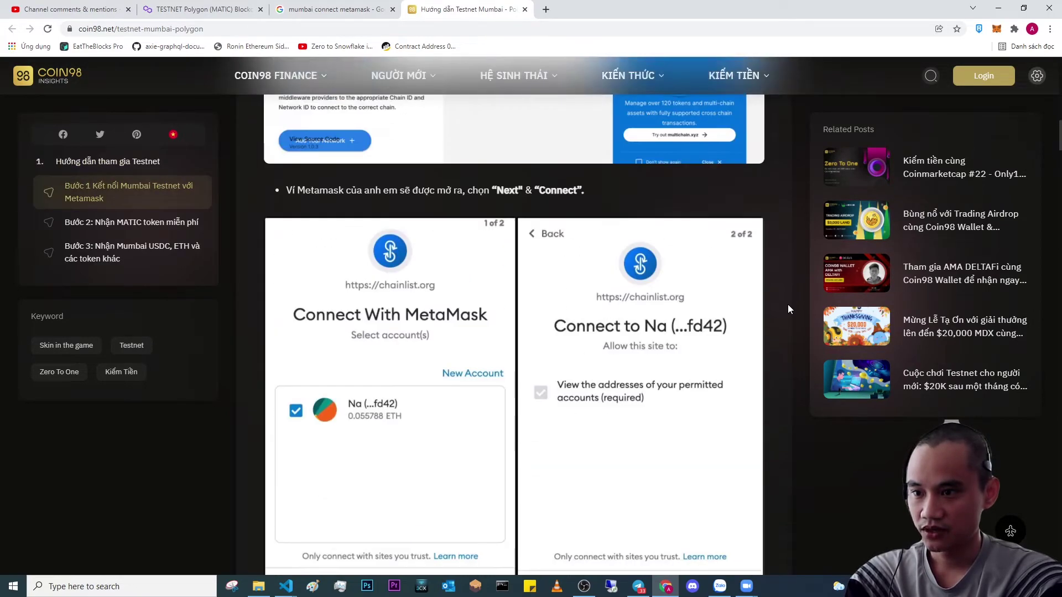
{"action": "scroll", "coordinate": [767, 295], "scroll_direction": "up", "scroll_amount": 5}
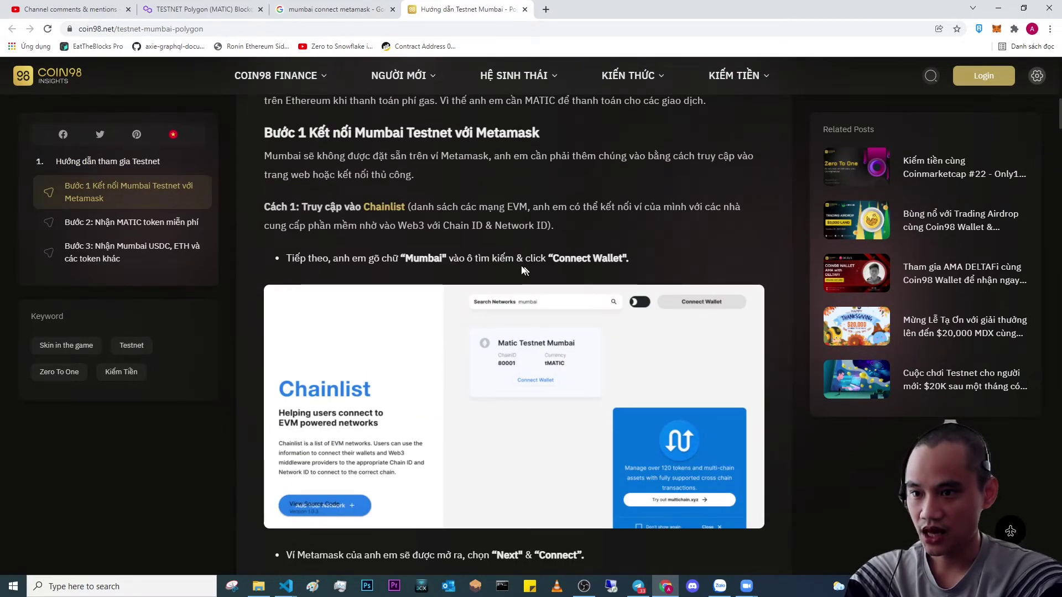
{"action": "scroll", "coordinate": [626, 291], "scroll_direction": "down", "scroll_amount": 7}
{"action": "scroll", "coordinate": [756, 352], "scroll_direction": "down", "scroll_amount": 9}
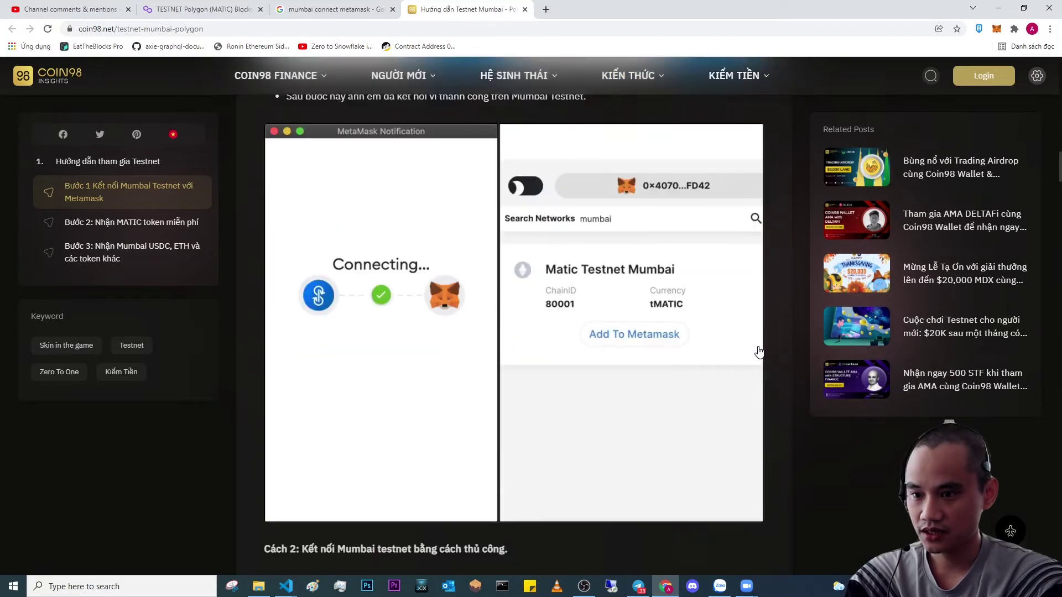
{"action": "scroll", "coordinate": [758, 351], "scroll_direction": "down", "scroll_amount": 5}
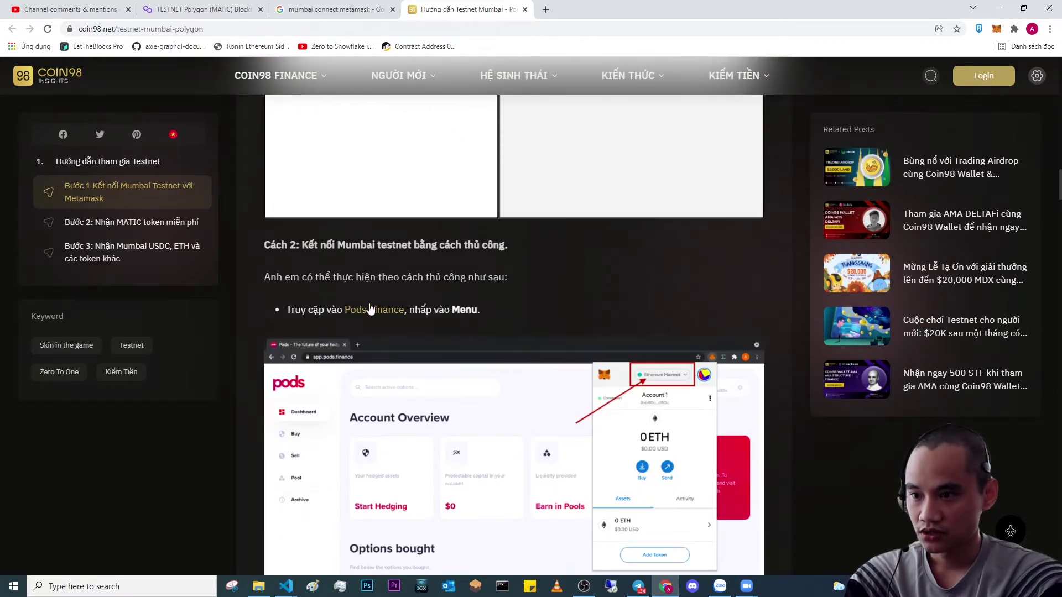
{"action": "scroll", "coordinate": [788, 367], "scroll_direction": "down", "scroll_amount": 20}
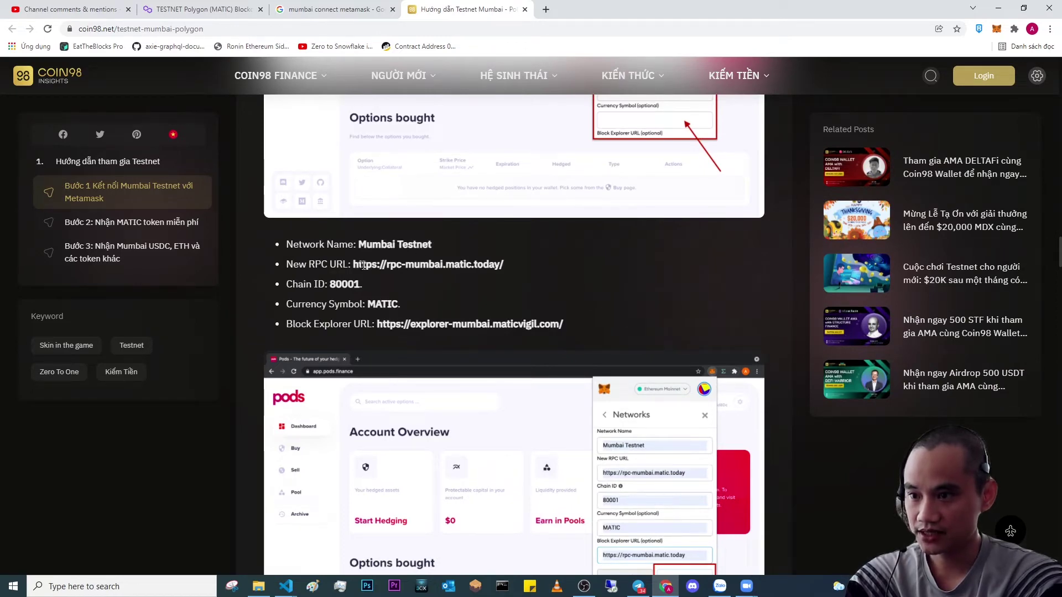
{"action": "left_click_drag", "start_coordinate": [503, 264], "coordinate": [351, 264]}
{"action": "key", "text": "ctrl+c"}
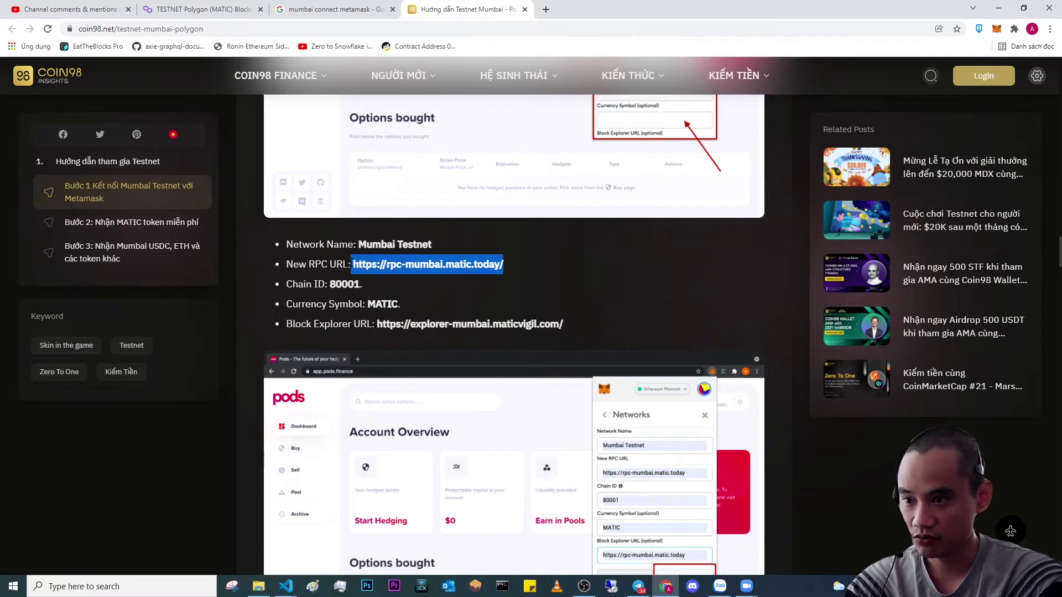
- Open MetaMask's form for adding a custom network
{"action": "left_click", "coordinate": [997, 30]}
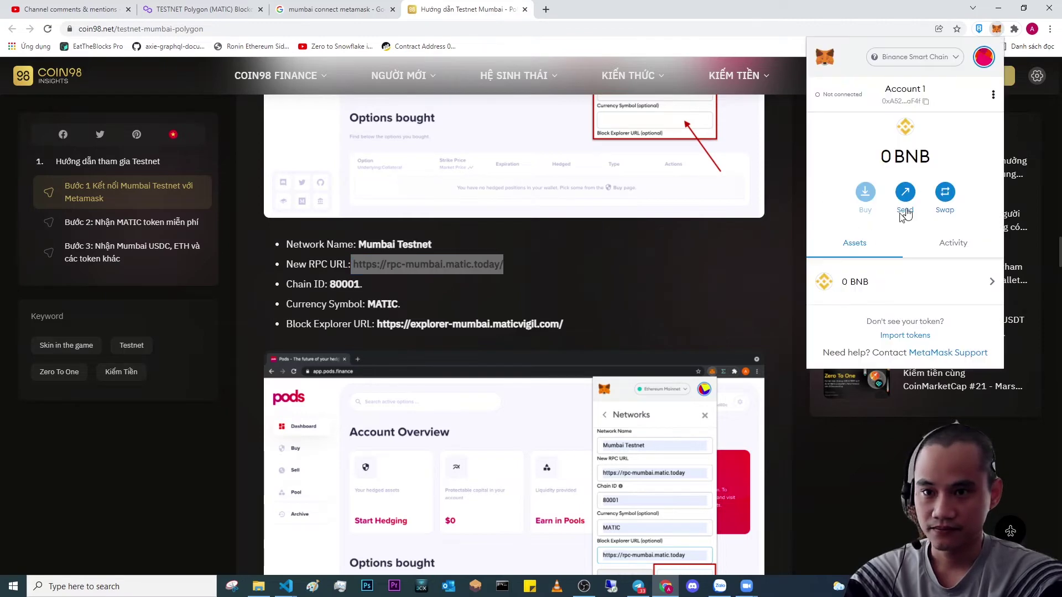
{"action": "left_click", "coordinate": [924, 69]}
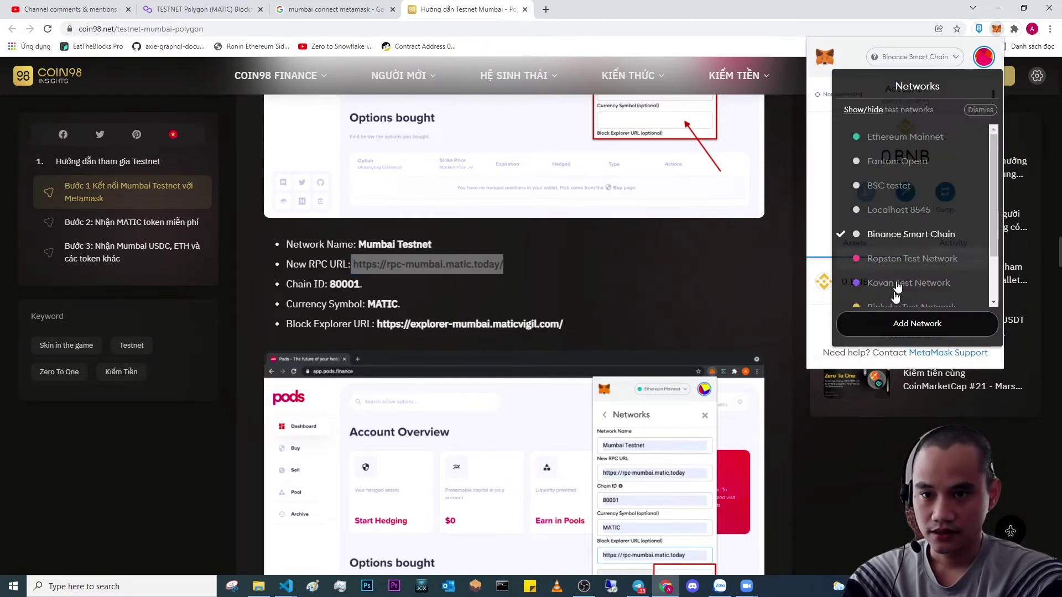
{"action": "scroll", "coordinate": [918, 260], "scroll_direction": "down", "scroll_amount": 2}
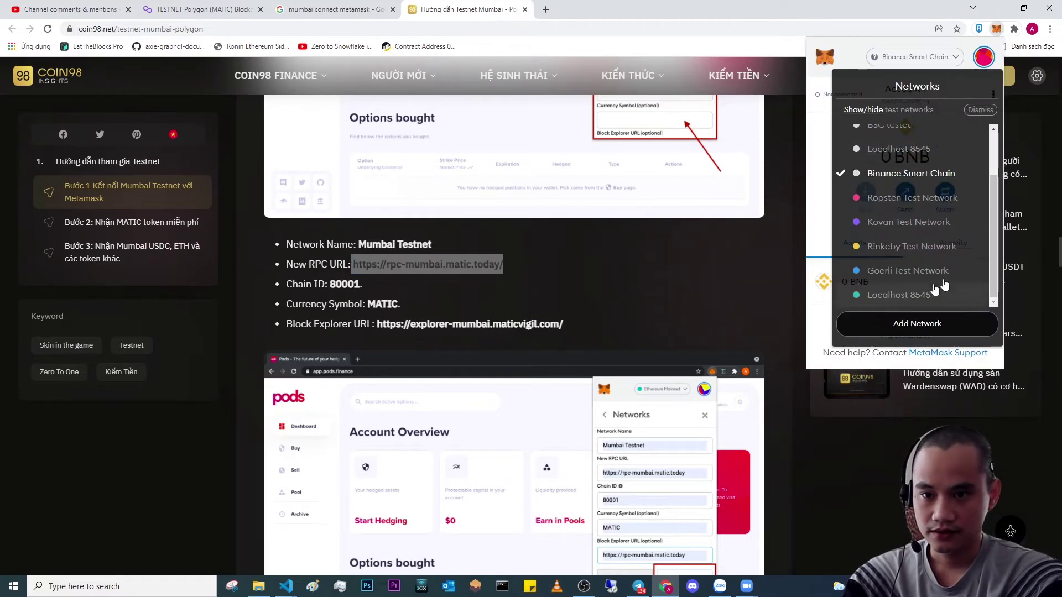
{"action": "left_click", "coordinate": [945, 325]}
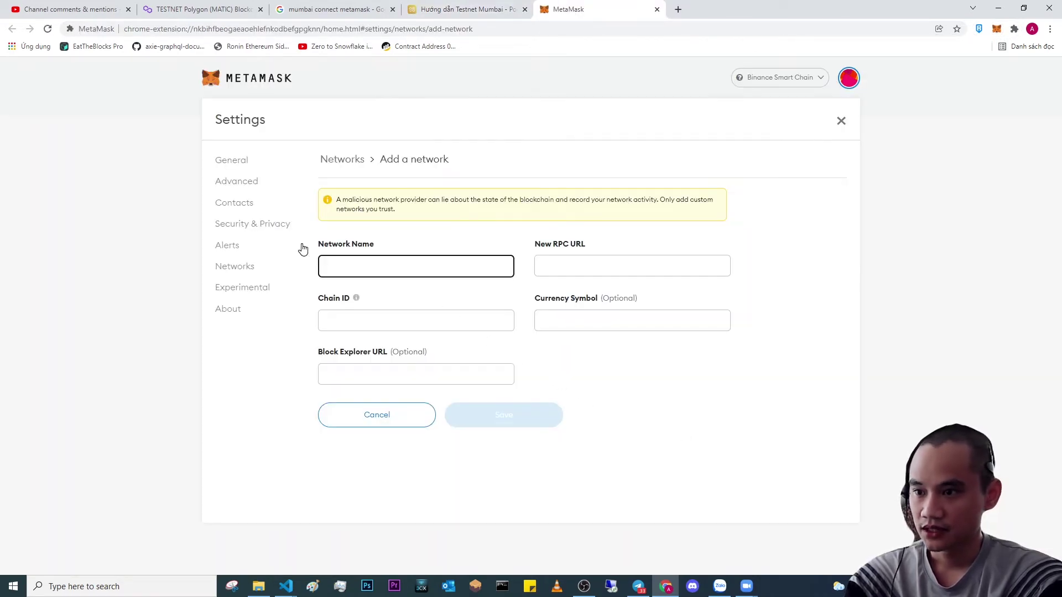
{"action": "type", "text": "M"}
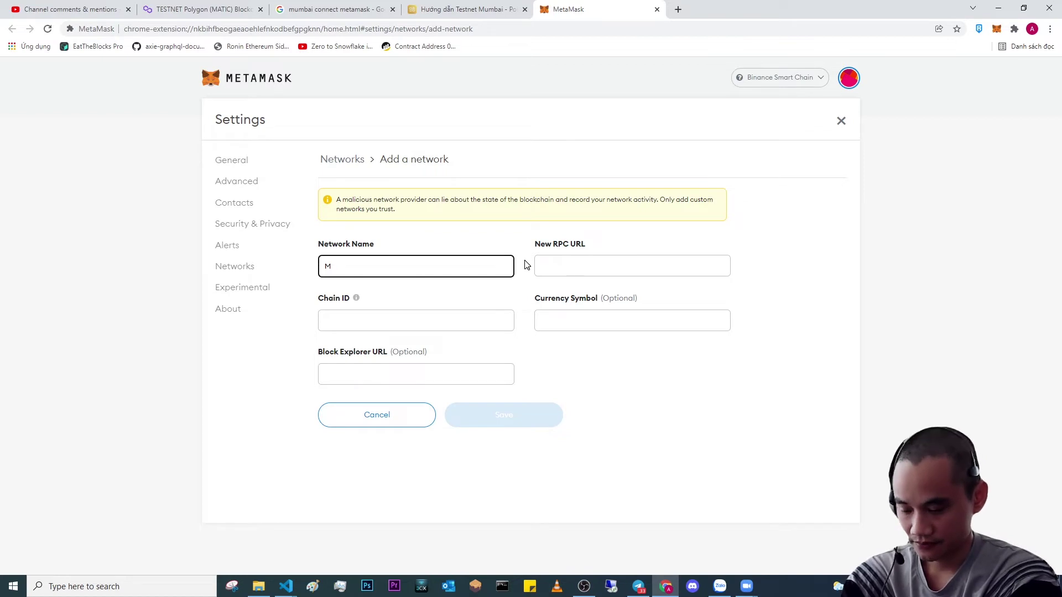
{"action": "type", "text": "umbai Testnet"}
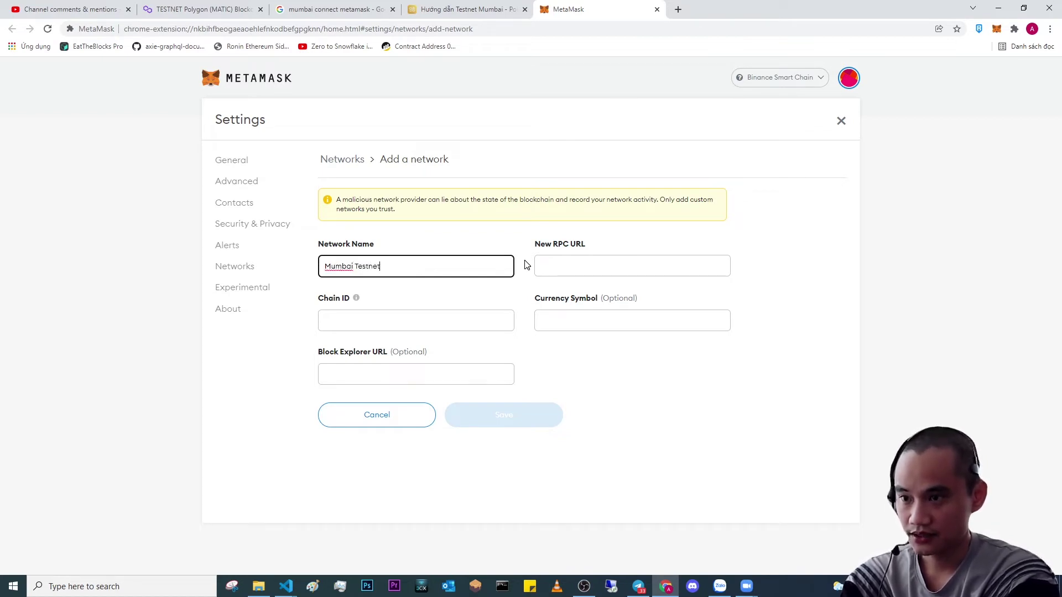
{"action": "key", "text": "Tab"}
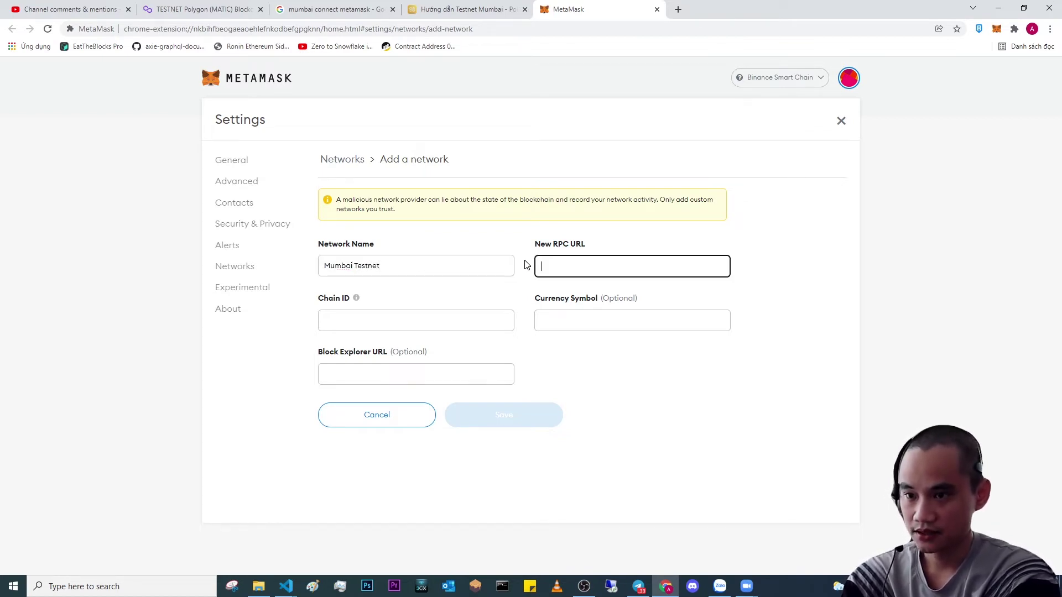
{"action": "key", "text": "ctrl+v"}
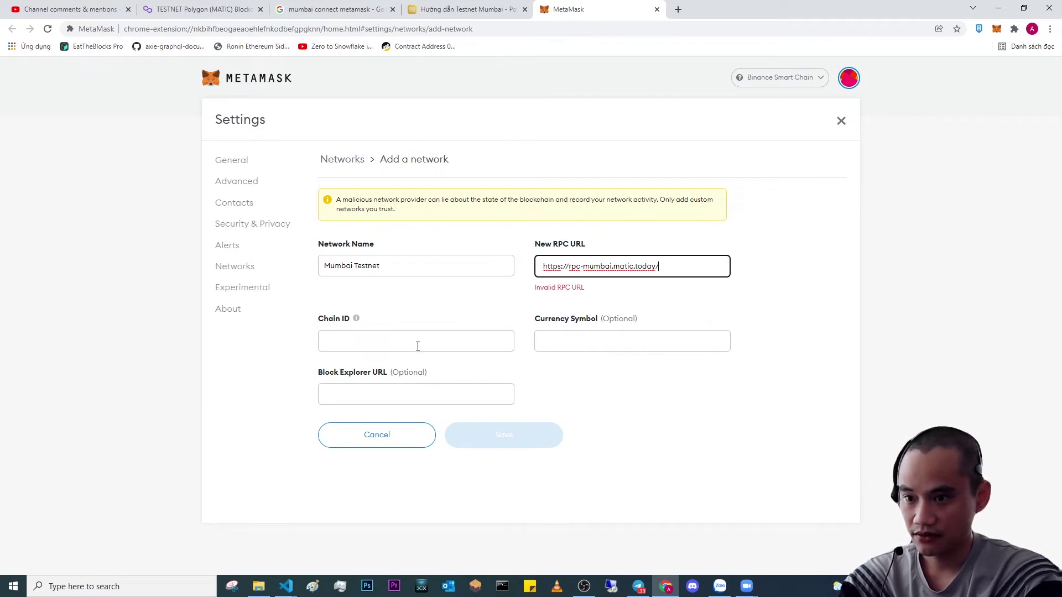
- Check the chain ID in the coin98 guide and set the new network's chain ID to 80001
{"action": "left_click", "coordinate": [431, 342]}
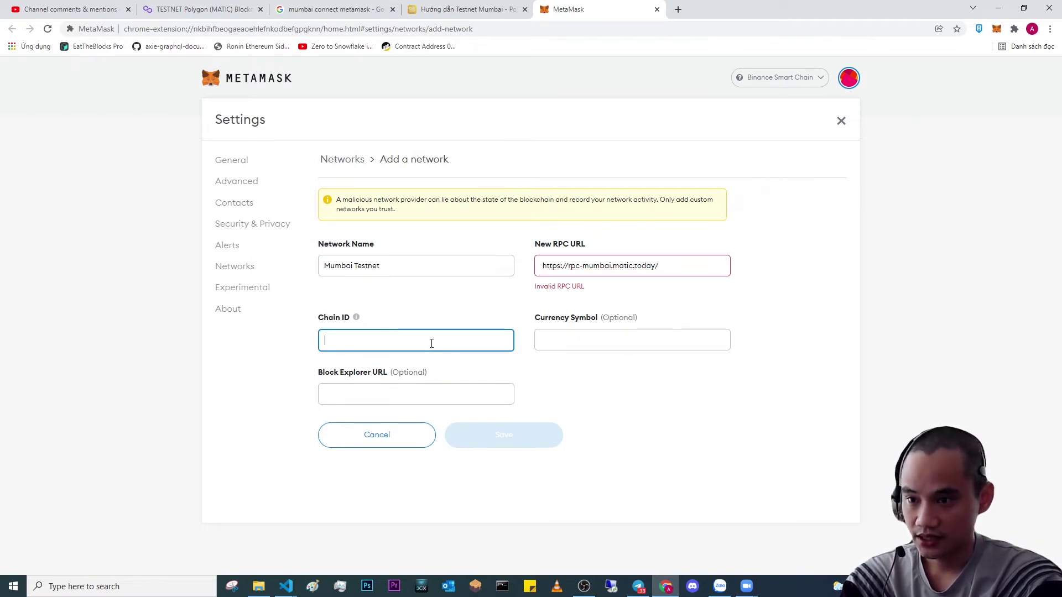
{"action": "type", "text": "8"}
{"action": "key", "text": "BackSpace"}
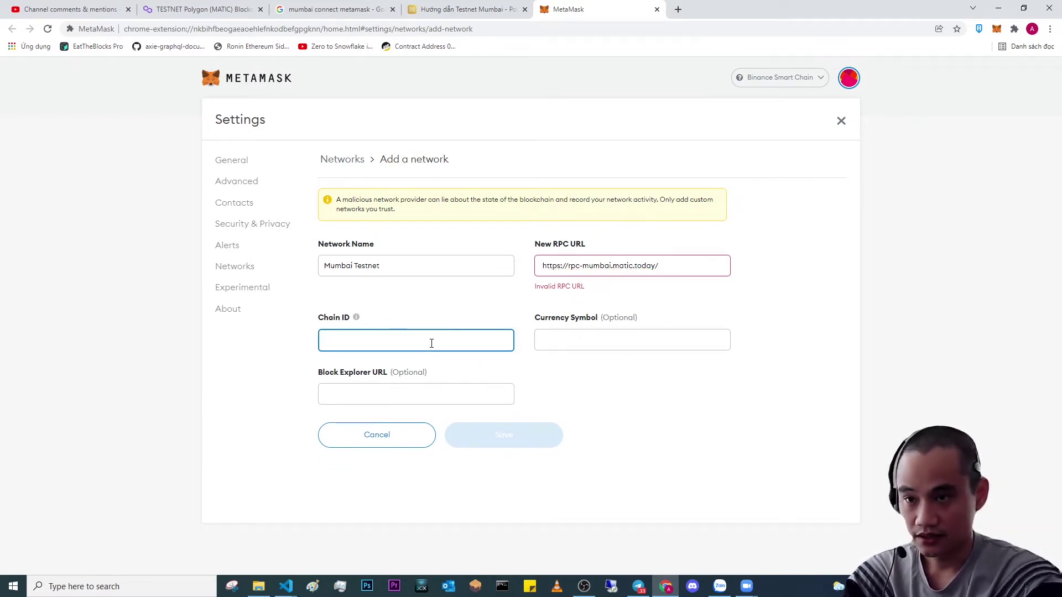
{"action": "left_click", "coordinate": [437, 6]}
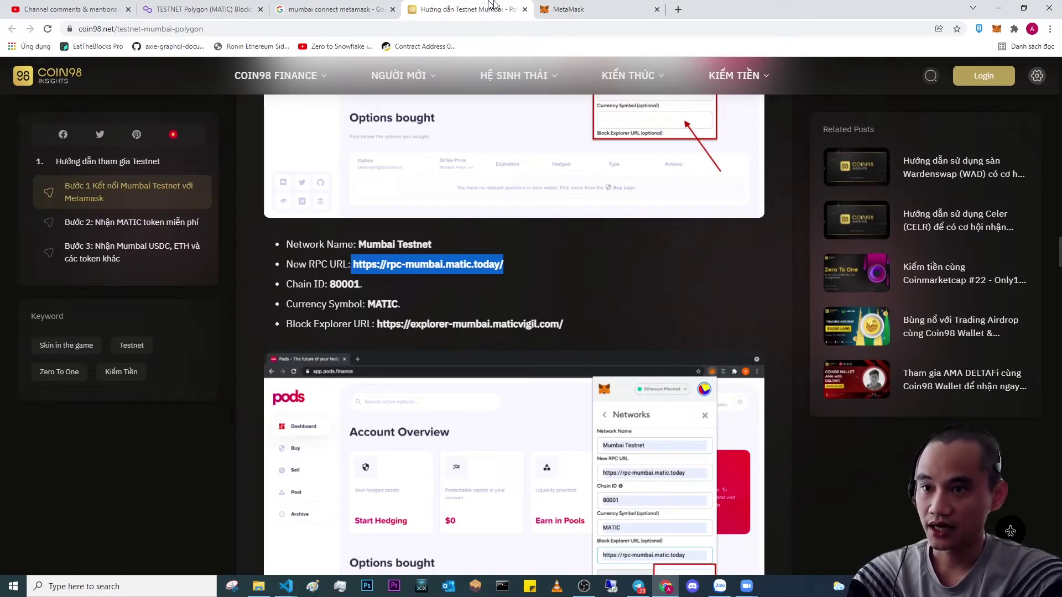
{"action": "left_click", "coordinate": [558, 9]}
{"action": "type", "text": "80001"}
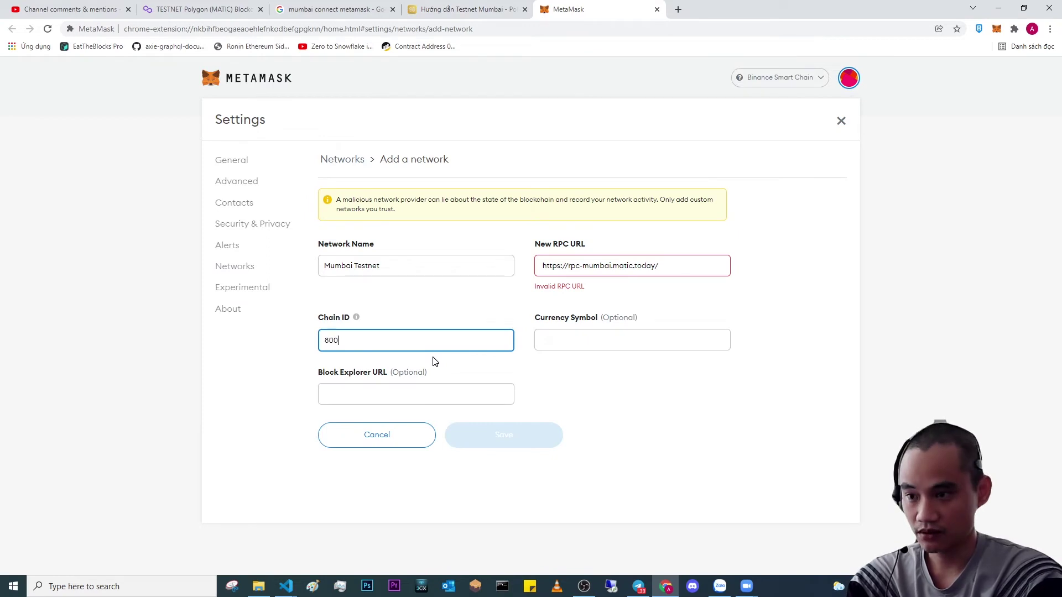
- Remove the leading space from the RPC URL and try to save the network
{"action": "left_click", "coordinate": [620, 340]}
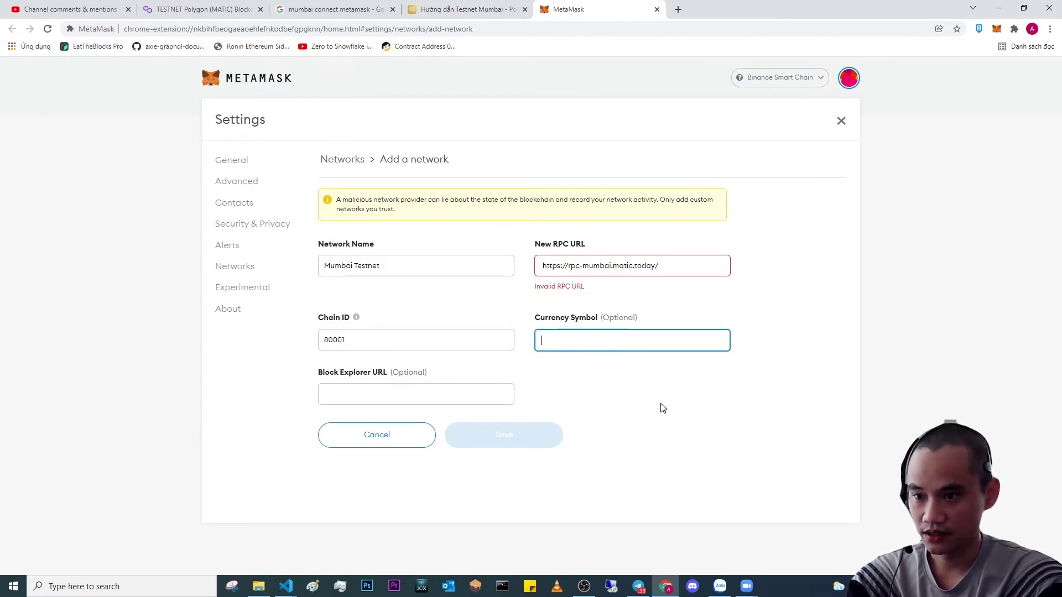
{"action": "left_click", "coordinate": [424, 388]}
{"action": "left_click", "coordinate": [498, 275]}
{"action": "left_click", "coordinate": [541, 270]}
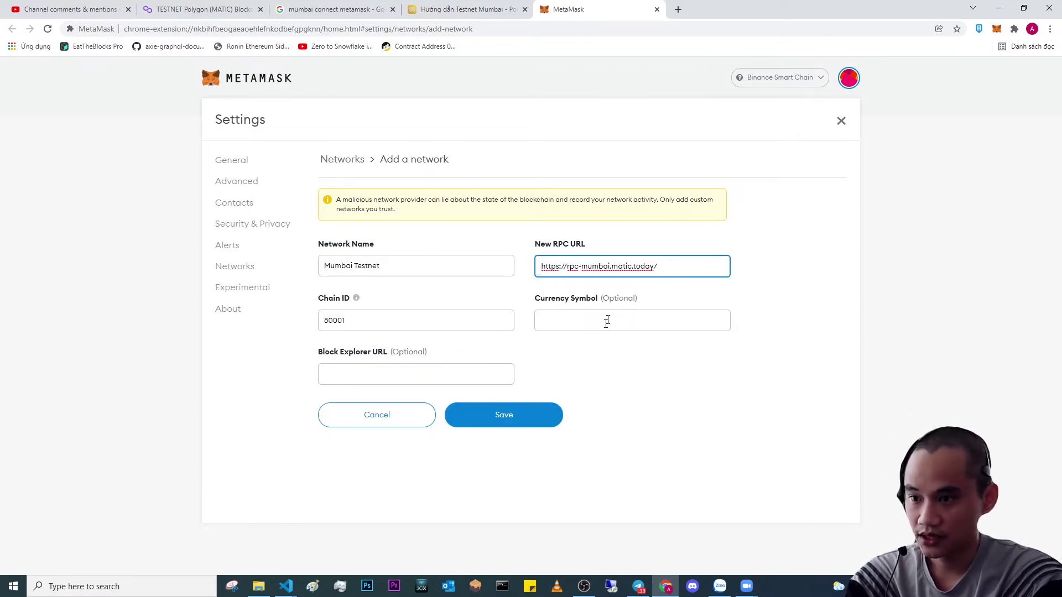
{"action": "left_click", "coordinate": [498, 418]}
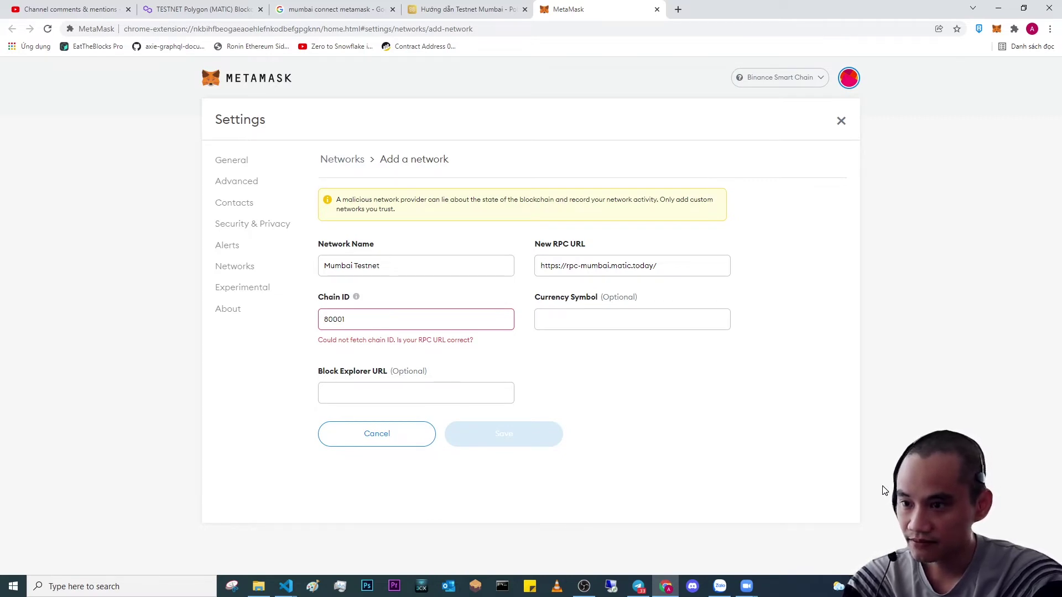
{"action": "double_click", "coordinate": [397, 325]}
{"action": "left_click", "coordinate": [672, 266]}
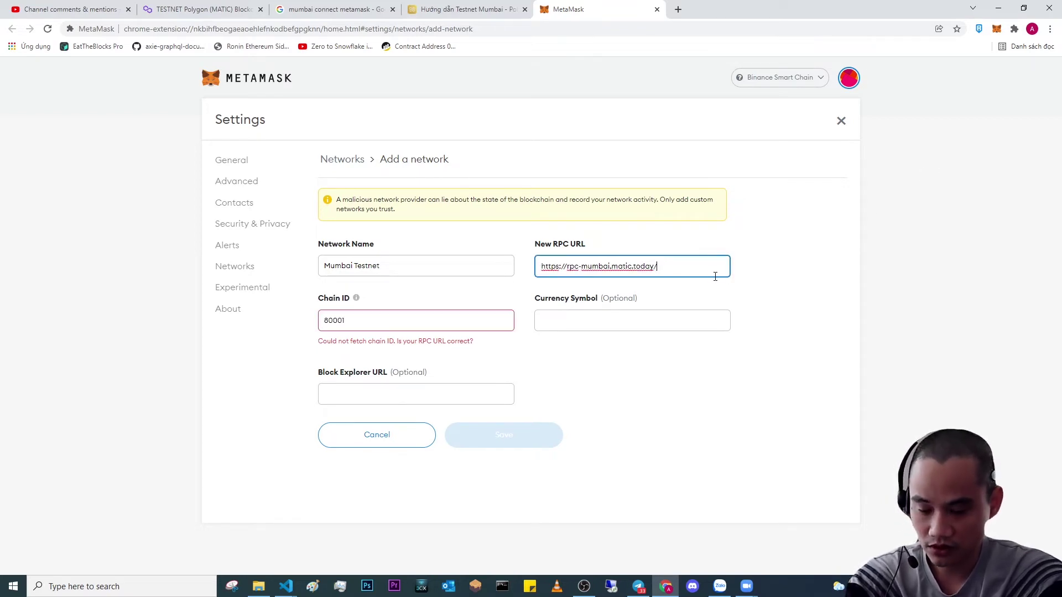
{"action": "key", "text": "BackSpace"}
{"action": "left_click", "coordinate": [376, 319]}
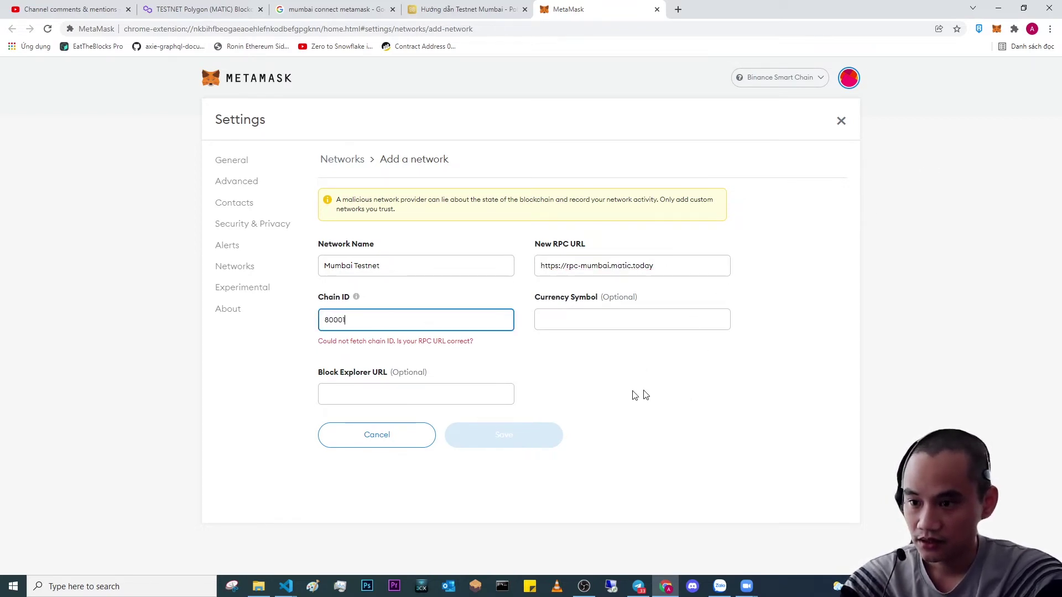
{"action": "left_click", "coordinate": [540, 264]}
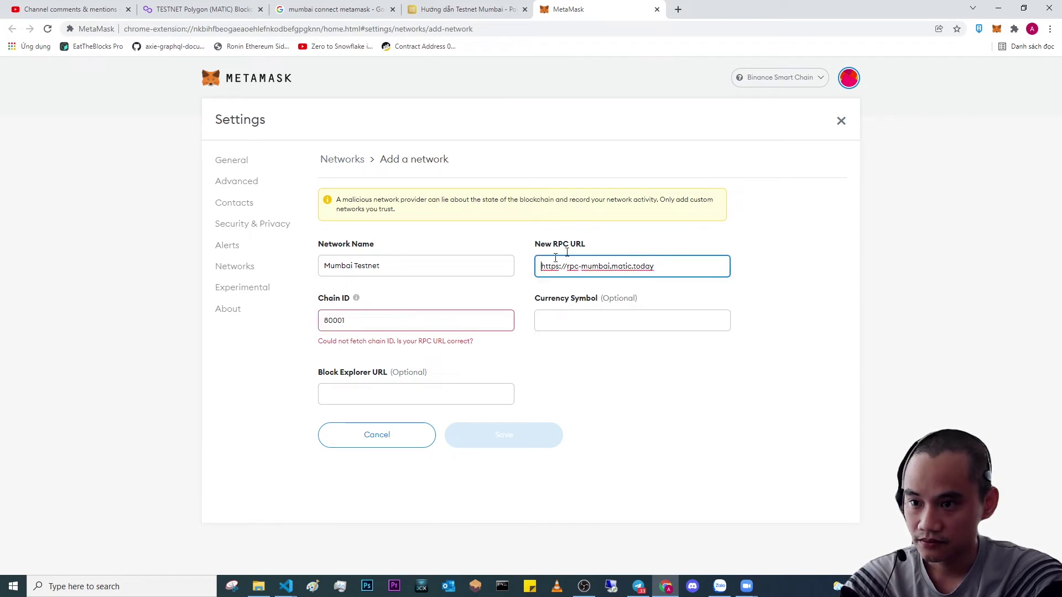
{"action": "key", "text": "End"}
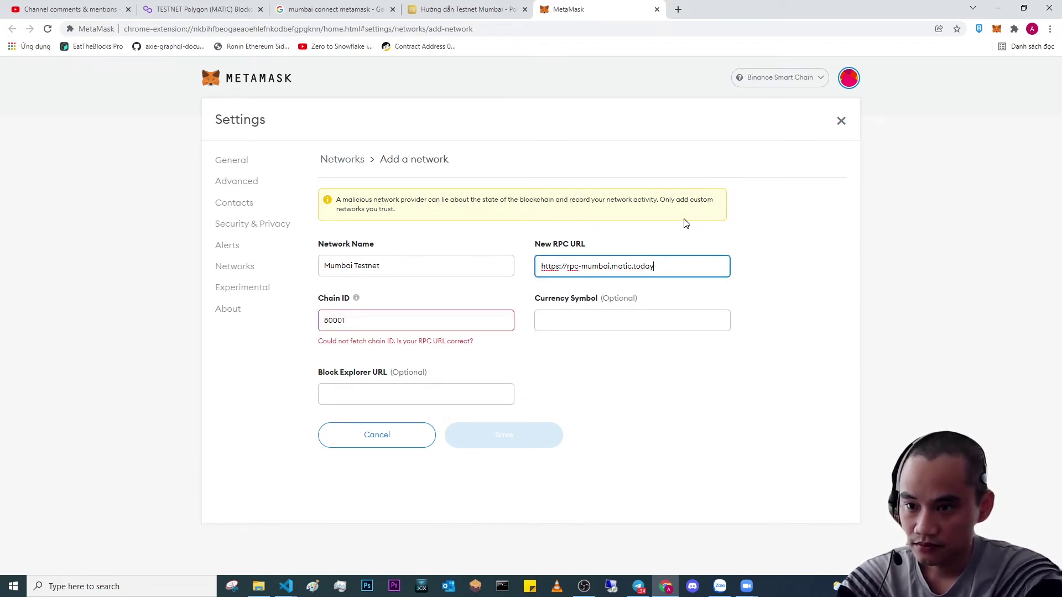
- Clear the chain ID and leave the currency symbol empty in the network form
{"action": "left_click_drag", "start_coordinate": [382, 320], "coordinate": [62, 320]}
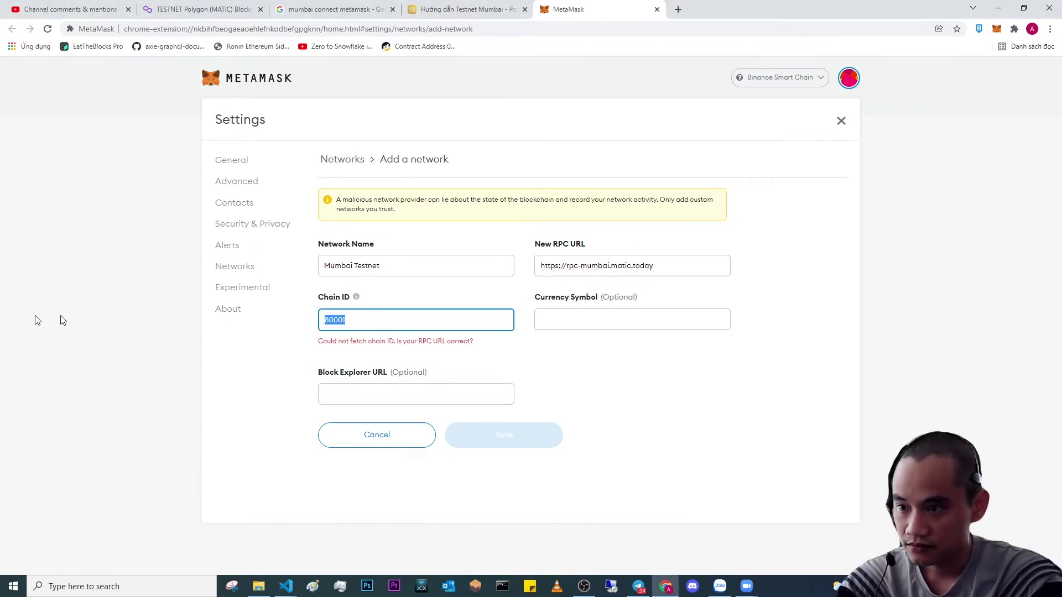
{"action": "key", "text": "BackSpace"}
{"action": "left_click", "coordinate": [725, 365]}
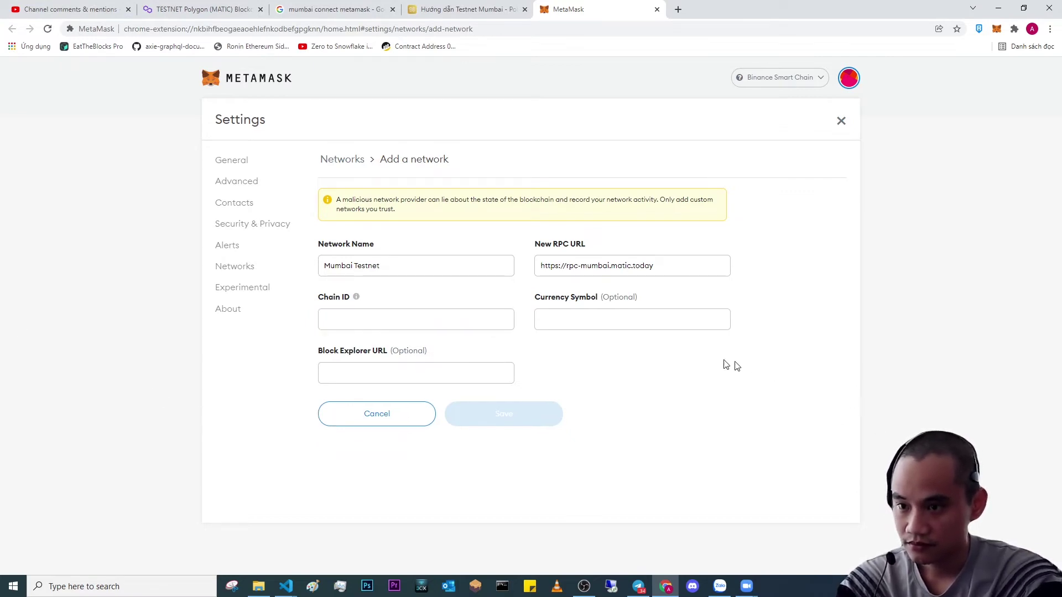
{"action": "left_click", "coordinate": [591, 314]}
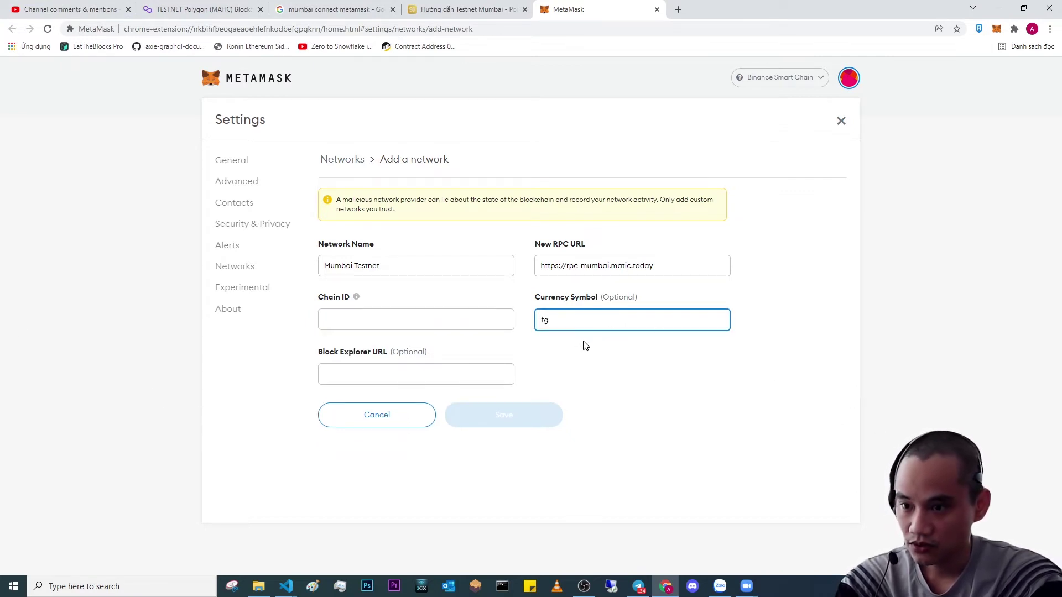
{"action": "left_click", "coordinate": [681, 266]}
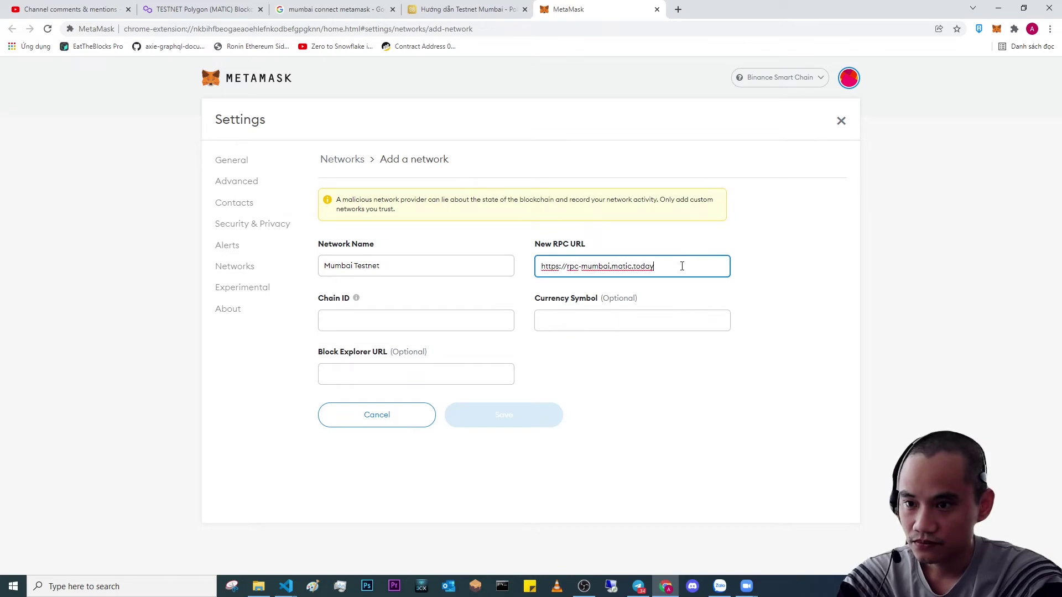
- Return to the coin98 guide and recheck the block explorer URL and RPC URL it lists for Mumbai
{"action": "left_click", "coordinate": [483, 6]}
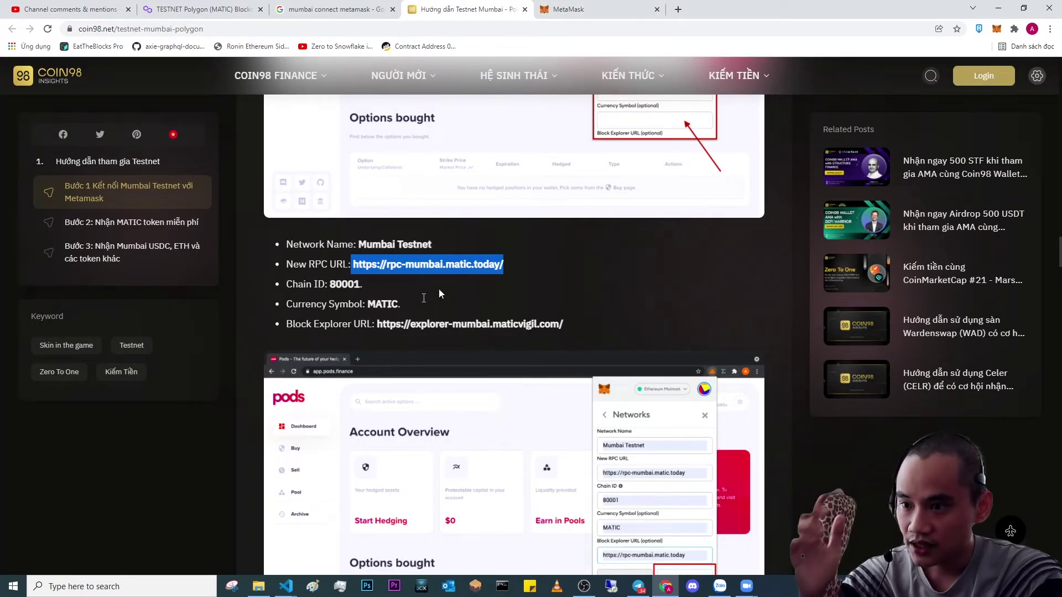
{"action": "left_click_drag", "start_coordinate": [567, 324], "coordinate": [376, 324]}
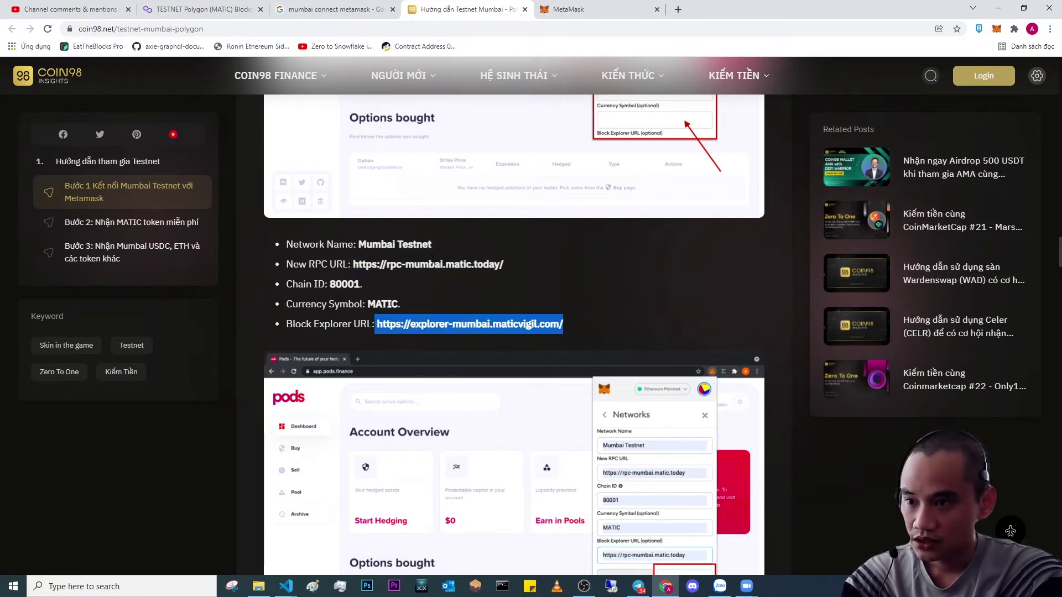
{"action": "double_click", "coordinate": [432, 264]}
{"action": "left_click_drag", "start_coordinate": [533, 270], "coordinate": [404, 265]}
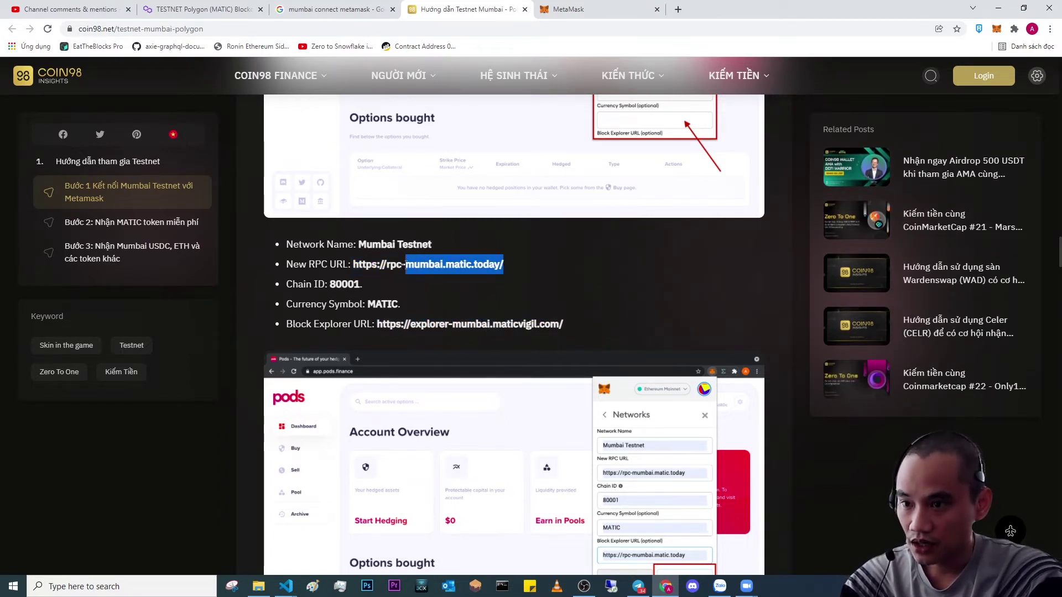
{"action": "left_click", "coordinate": [586, 9]}
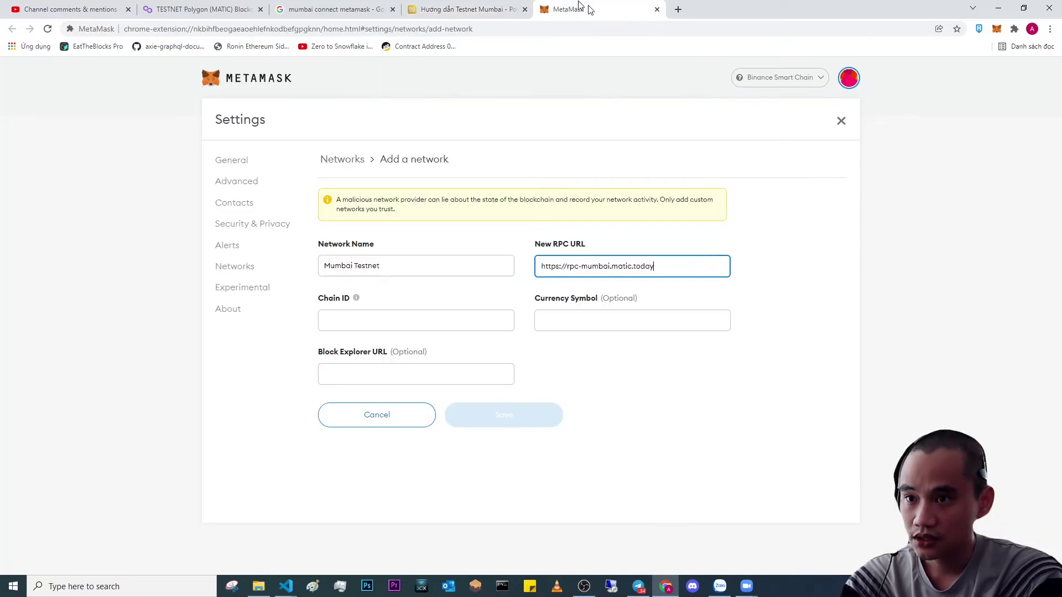
{"action": "left_click_drag", "start_coordinate": [686, 272], "coordinate": [422, 270]}
{"action": "type", "text": "https://rpc-mumbai.matic.today/"}
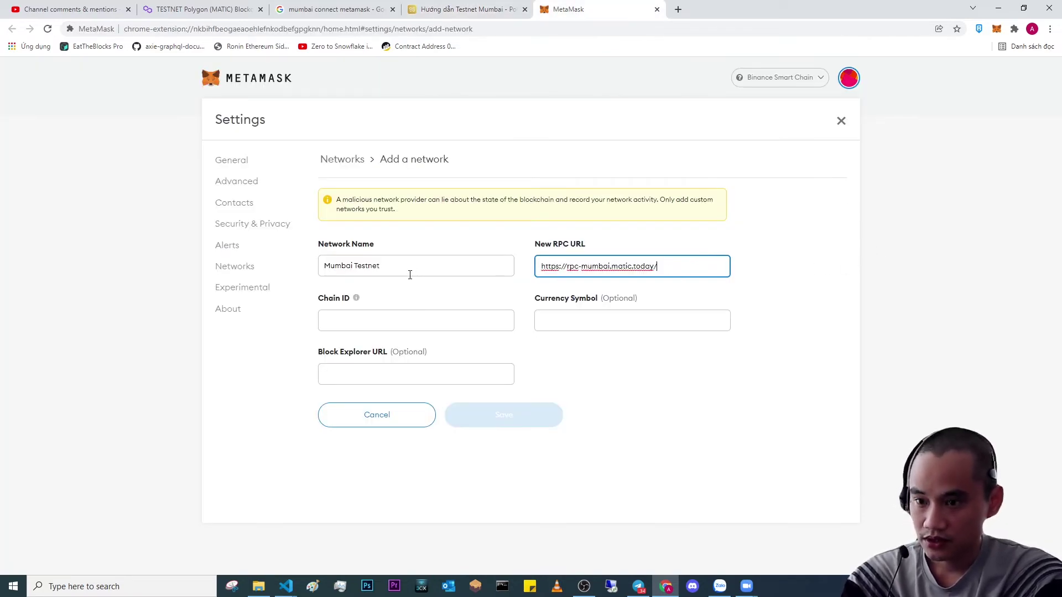
{"action": "left_click", "coordinate": [585, 392]}
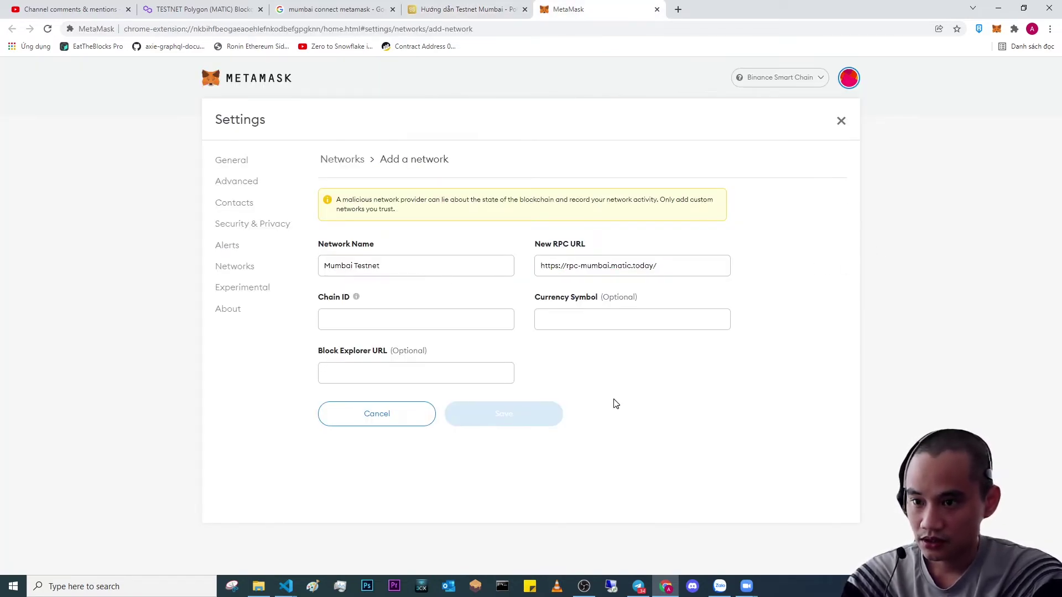
{"action": "left_click", "coordinate": [604, 316]}
{"action": "left_click", "coordinate": [699, 262]}
- Set the chain ID to 80001 and try to save the network
{"action": "left_click", "coordinate": [384, 324]}
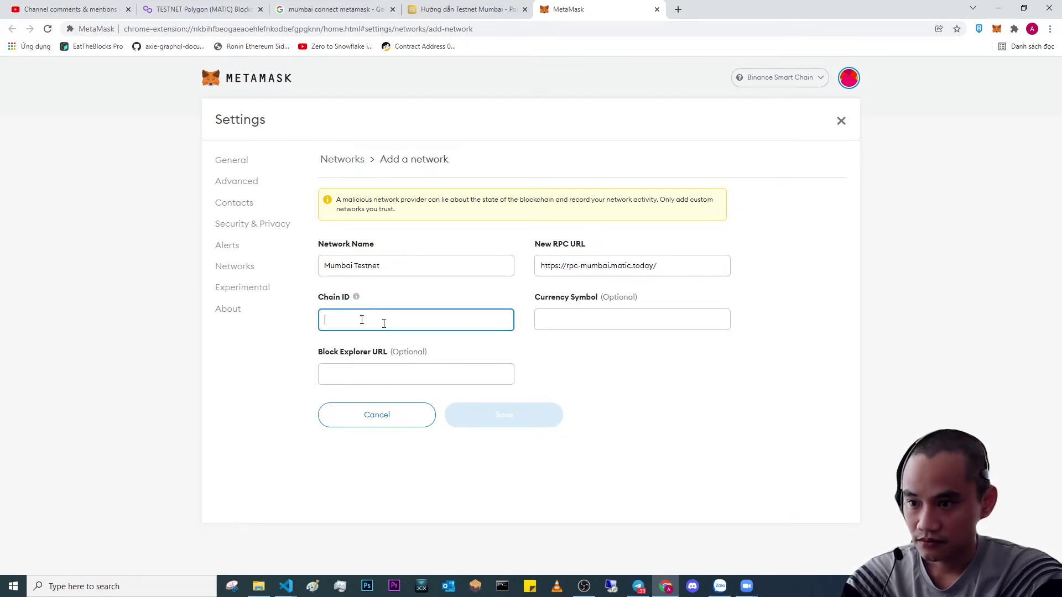
{"action": "type", "text": "80001"}
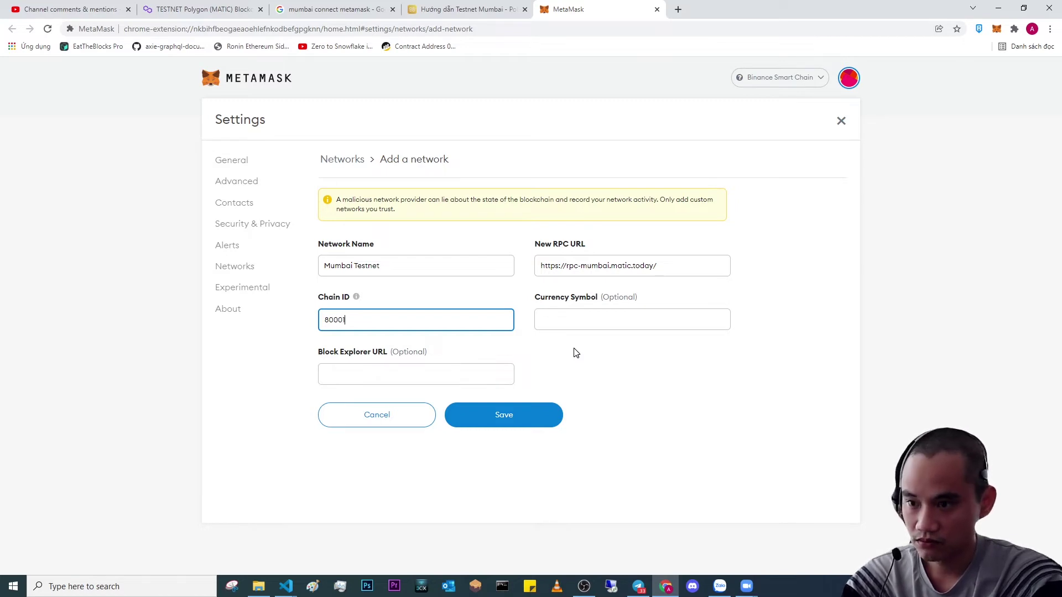
{"action": "left_click", "coordinate": [534, 419]}
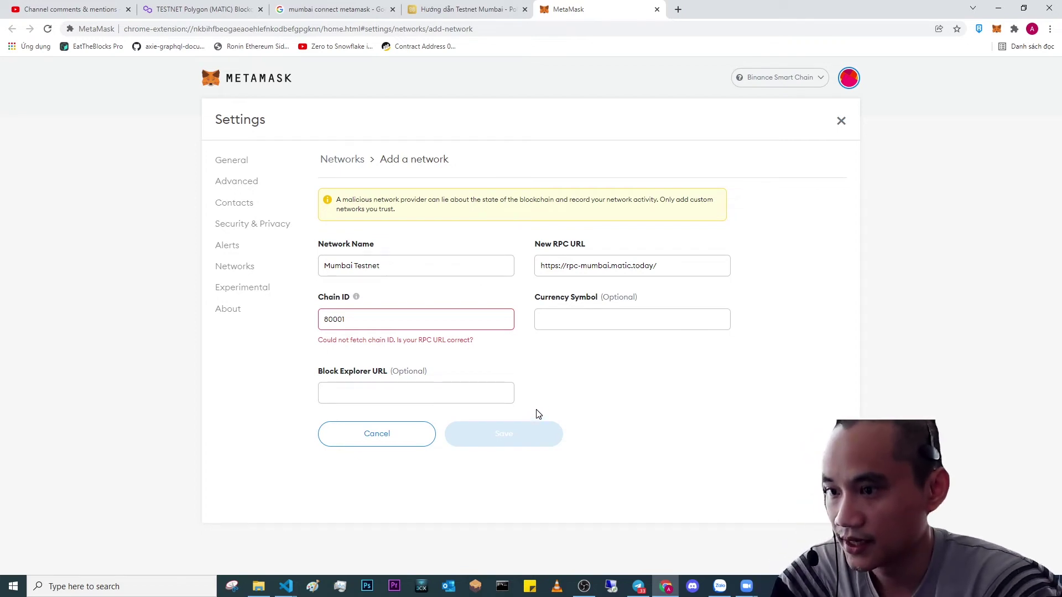
- Replace the chain ID with 12, try to save the network, and dismiss the RPC site's login prompt
{"action": "left_click", "coordinate": [387, 320]}
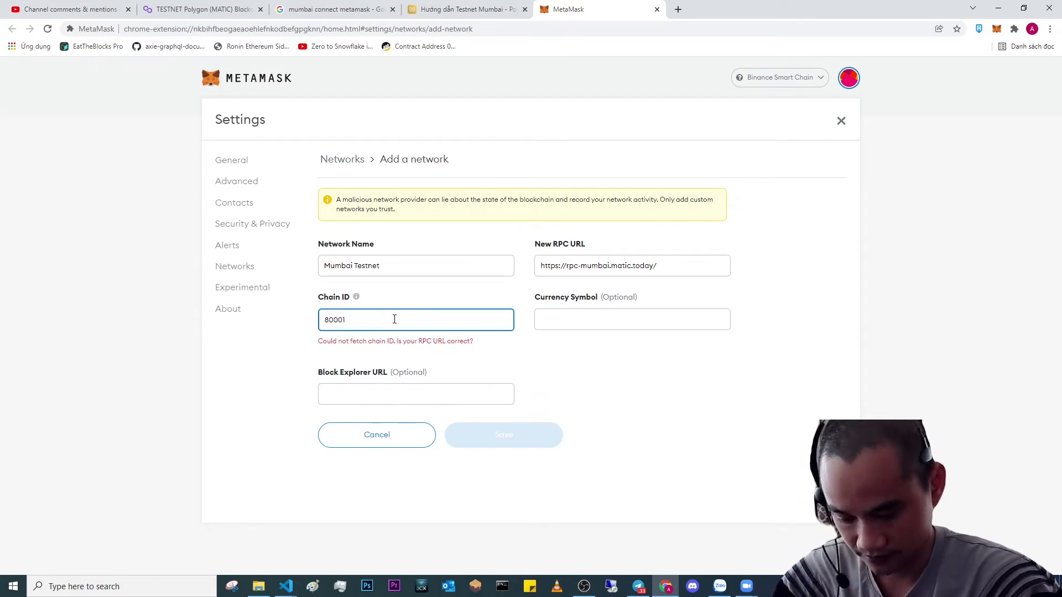
{"action": "left_click_drag", "start_coordinate": [394, 319], "coordinate": [20, 304]}
{"action": "key", "text": "BackSpace"}
{"action": "left_click", "coordinate": [658, 413]}
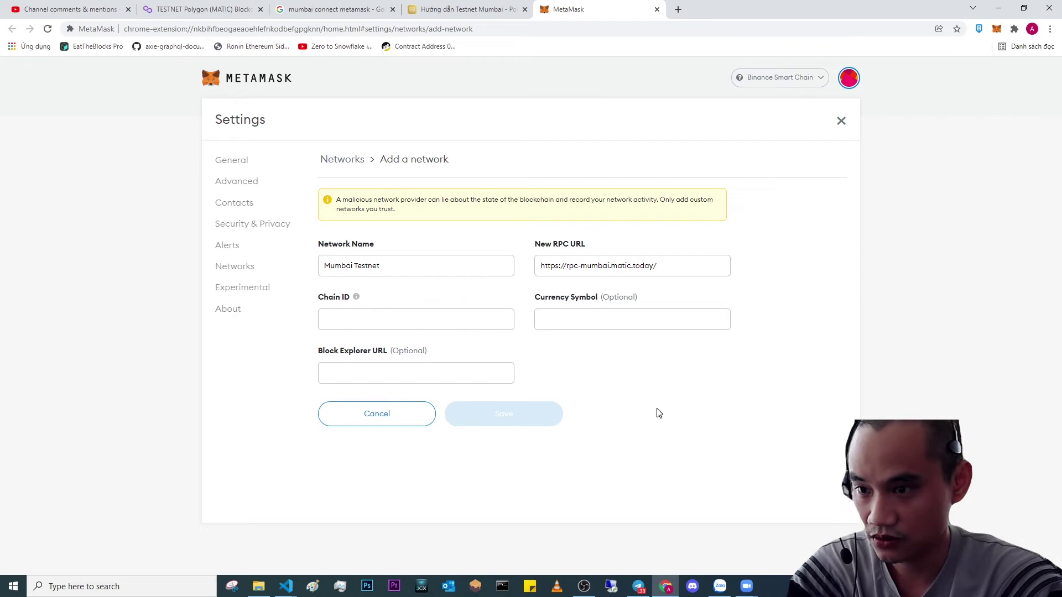
{"action": "left_click", "coordinate": [389, 311]}
{"action": "type", "text": "12"}
{"action": "left_click", "coordinate": [500, 416]}
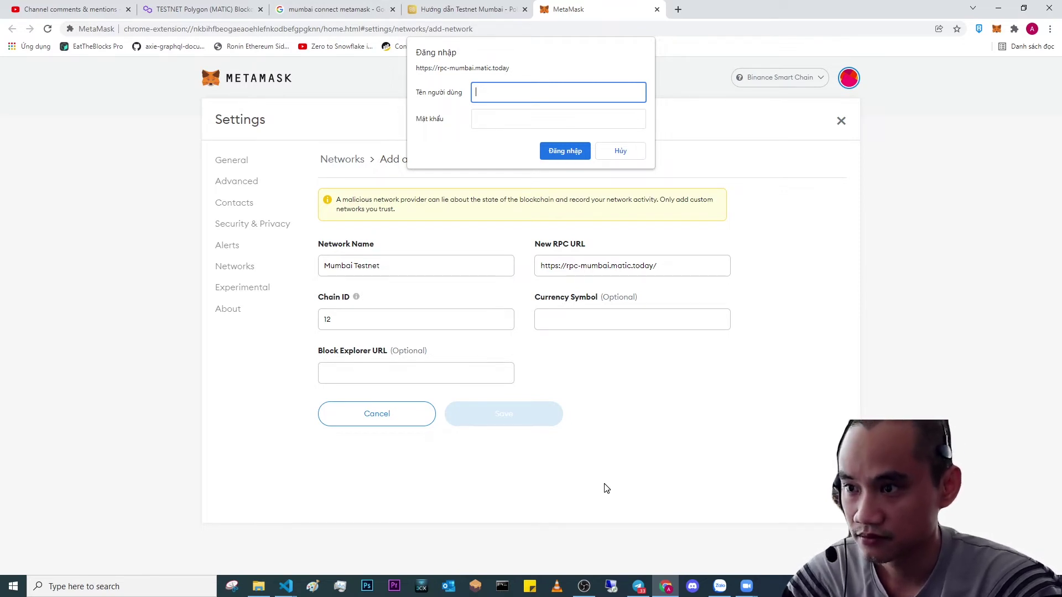
{"action": "key", "text": "Escape"}
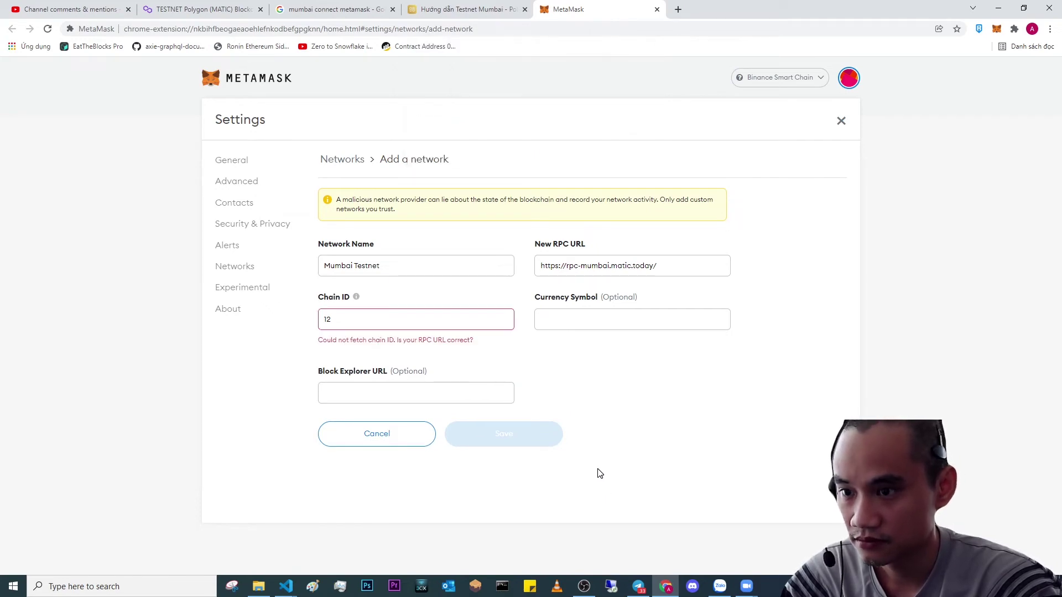
- Check the rest of the coin98 guide's MetaMask connection instructions and return to the network form
{"action": "key", "text": "ctrl+shift+Tab"}
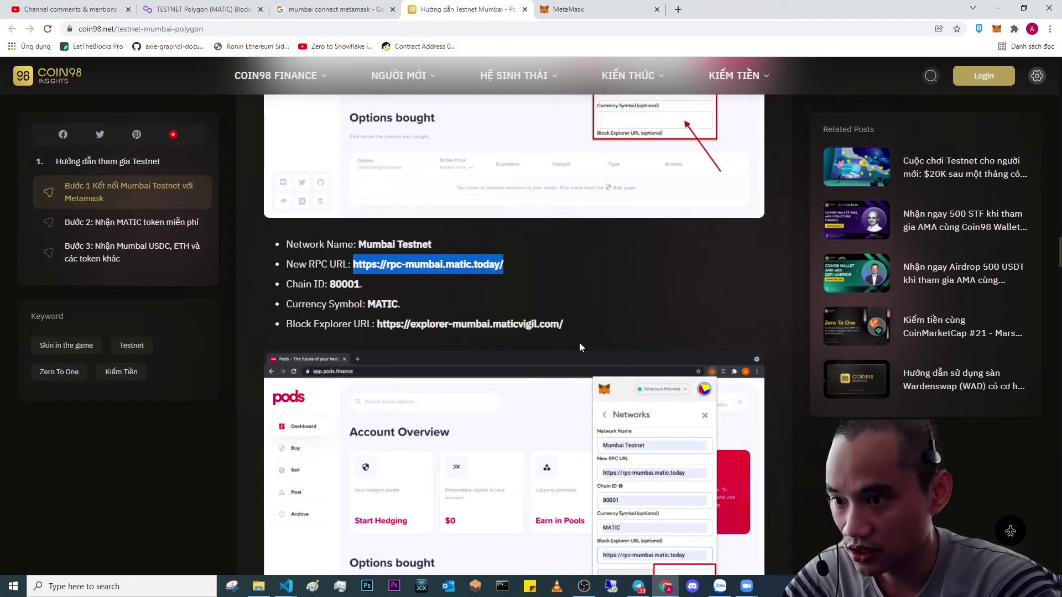
{"action": "scroll", "coordinate": [579, 343], "scroll_direction": "down", "scroll_amount": 8}
{"action": "scroll", "coordinate": [598, 344], "scroll_direction": "down", "scroll_amount": 4}
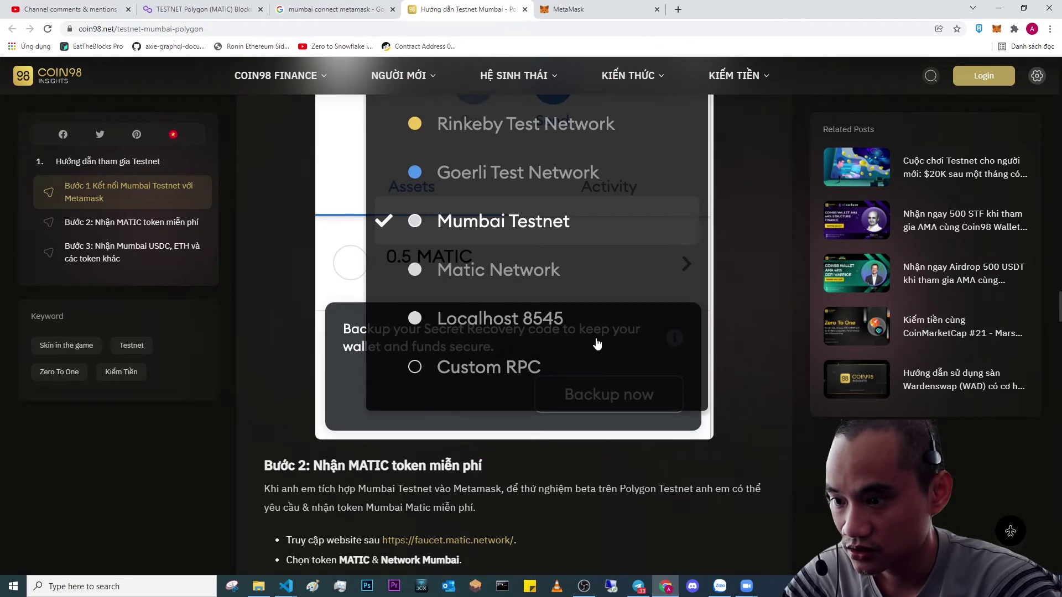
{"action": "scroll", "coordinate": [597, 344], "scroll_direction": "up", "scroll_amount": 4}
{"action": "left_click", "coordinate": [606, 9]}
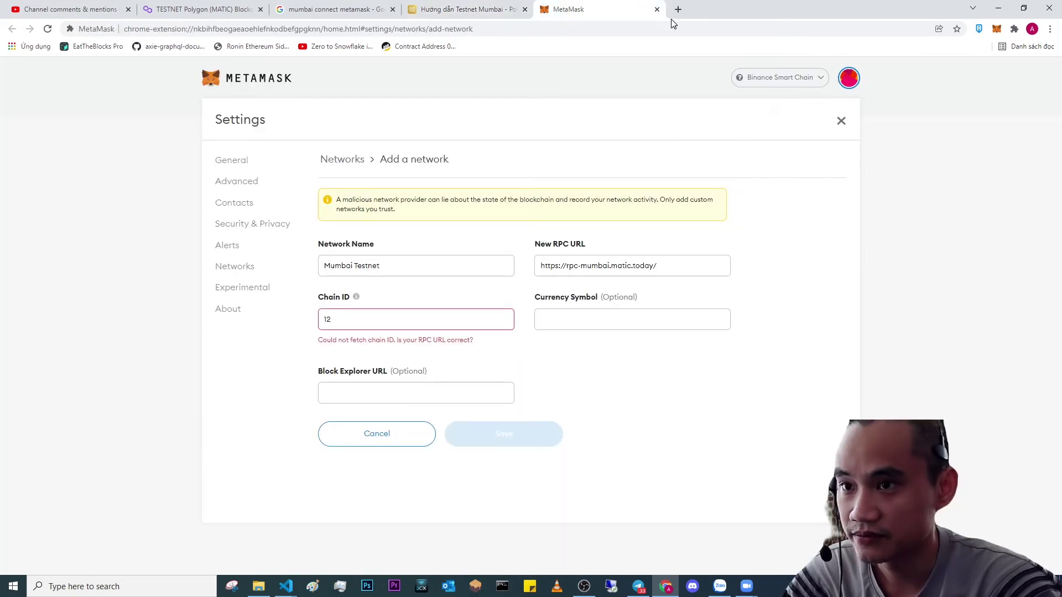
- Look through the Google results for another guide, try the Medium article on setting up MetaMask for Polygon, and close it
{"action": "left_click", "coordinate": [303, 9]}
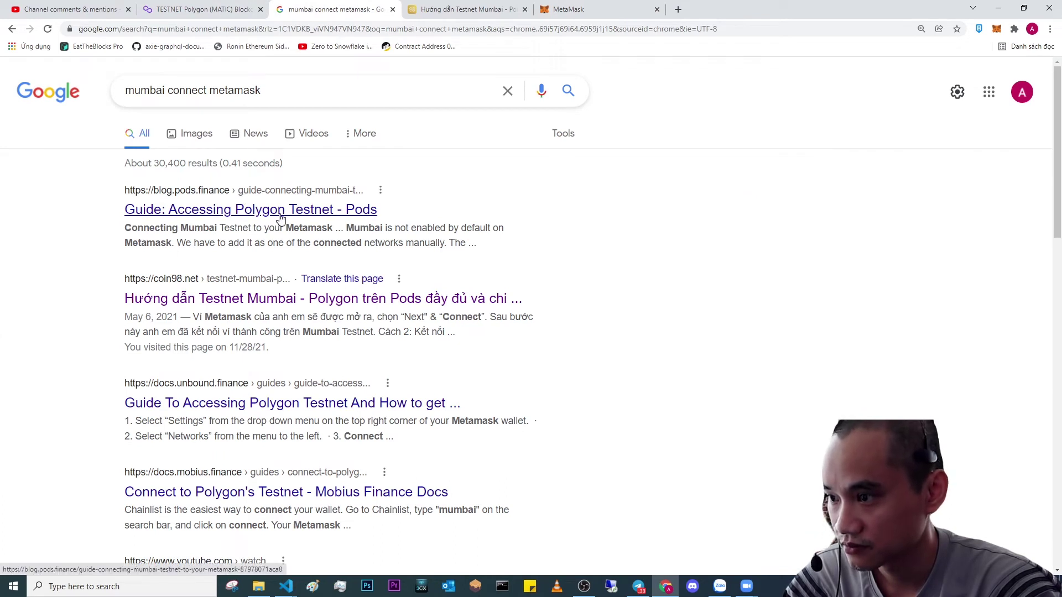
{"action": "scroll", "coordinate": [628, 360], "scroll_direction": "down", "scroll_amount": 1}
{"action": "scroll", "coordinate": [629, 360], "scroll_direction": "up", "scroll_amount": 1}
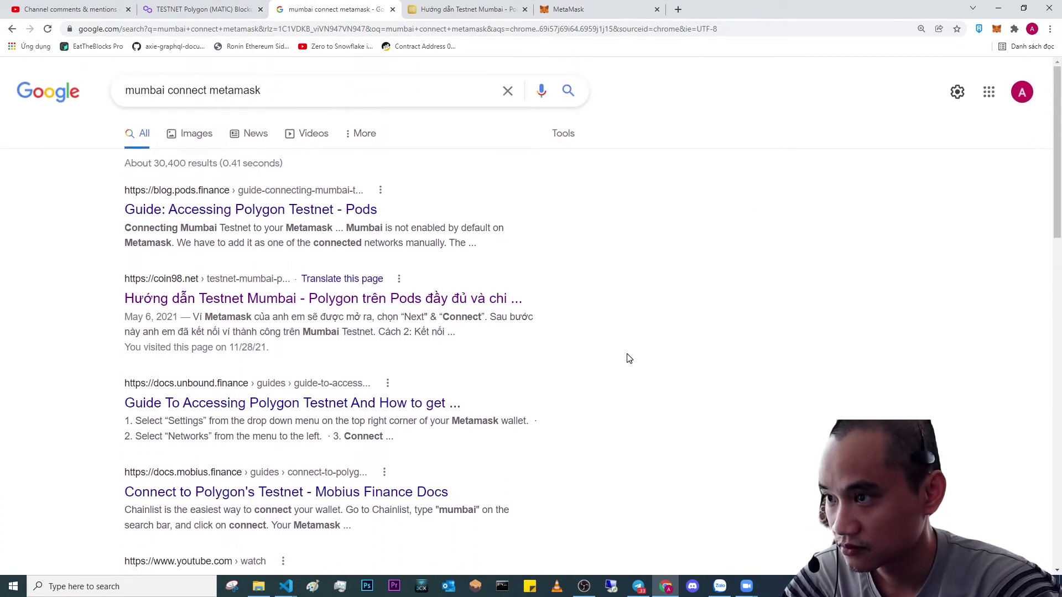
{"action": "scroll", "coordinate": [577, 437], "scroll_direction": "down", "scroll_amount": 2}
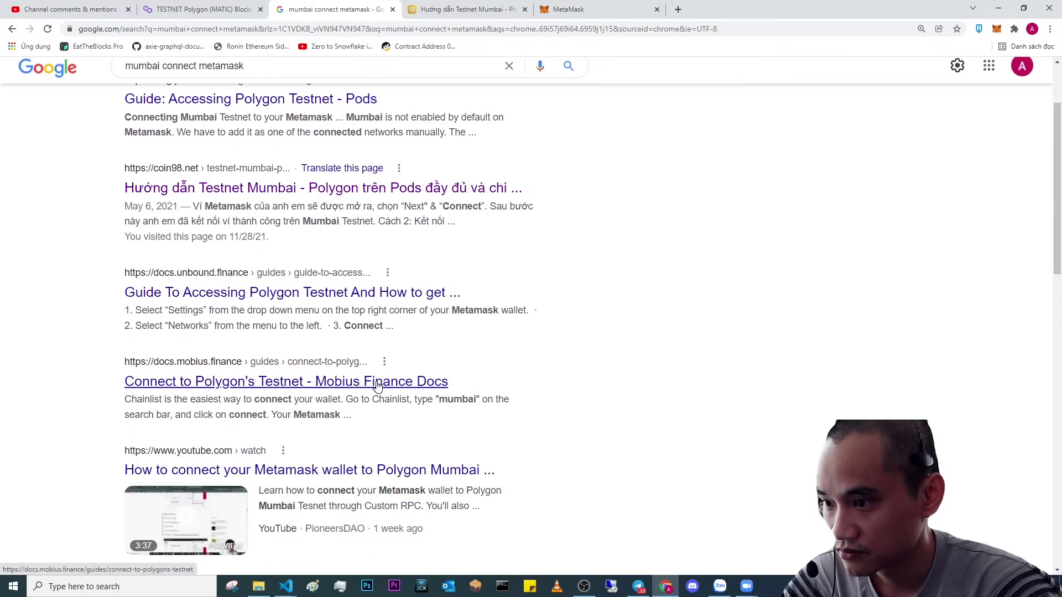
{"action": "scroll", "coordinate": [504, 420], "scroll_direction": "down", "scroll_amount": 3}
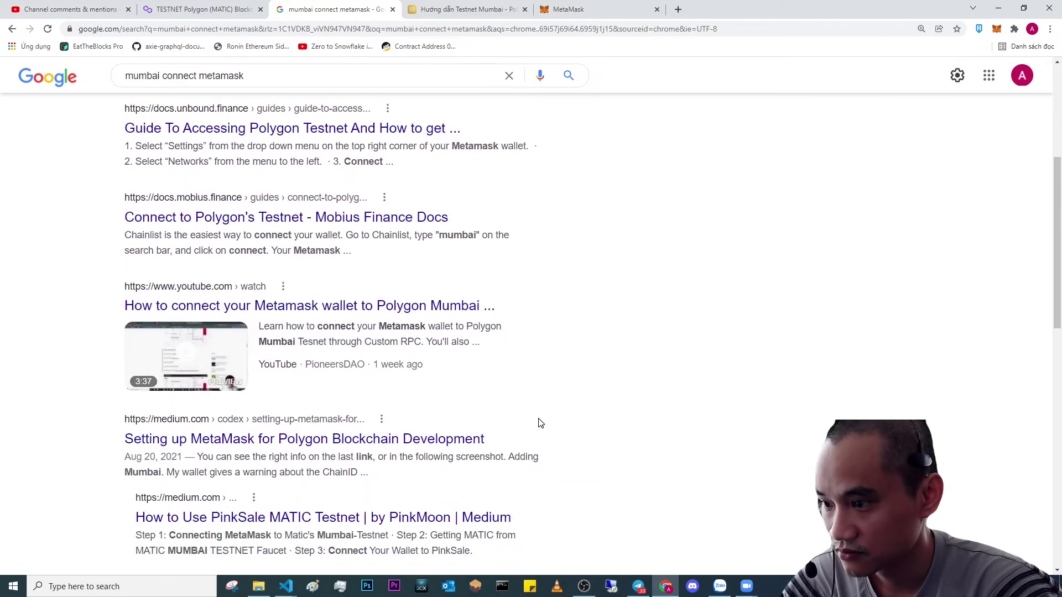
{"action": "middle_click", "coordinate": [455, 447]}
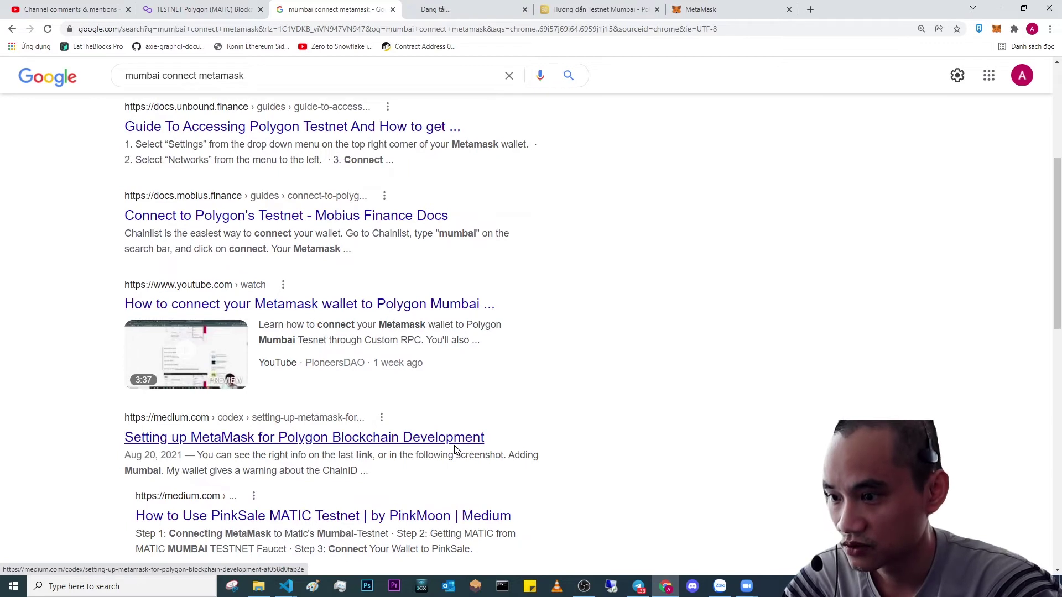
{"action": "left_click", "coordinate": [470, 9]}
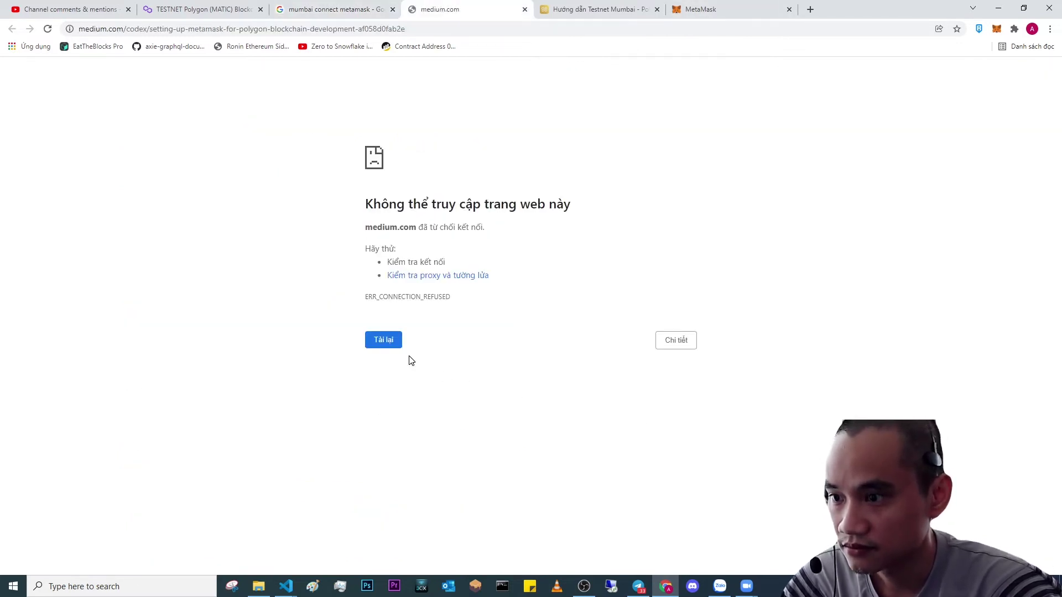
{"action": "left_click", "coordinate": [524, 9]}
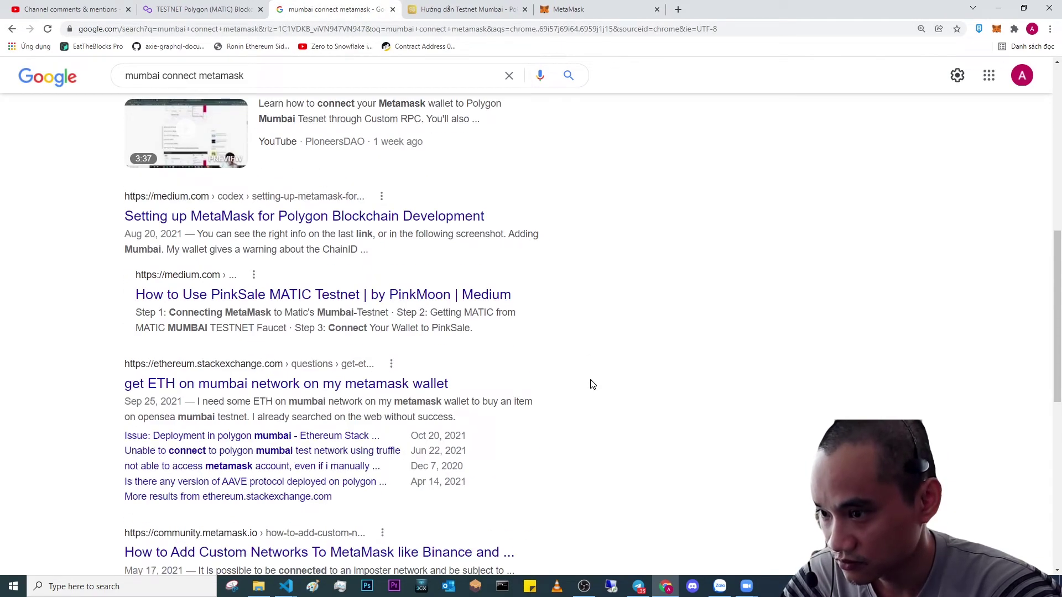
- Open the MetaMask community article on adding custom networks from the search results in a new browser tab
{"action": "scroll", "coordinate": [592, 385], "scroll_direction": "down", "scroll_amount": 2}
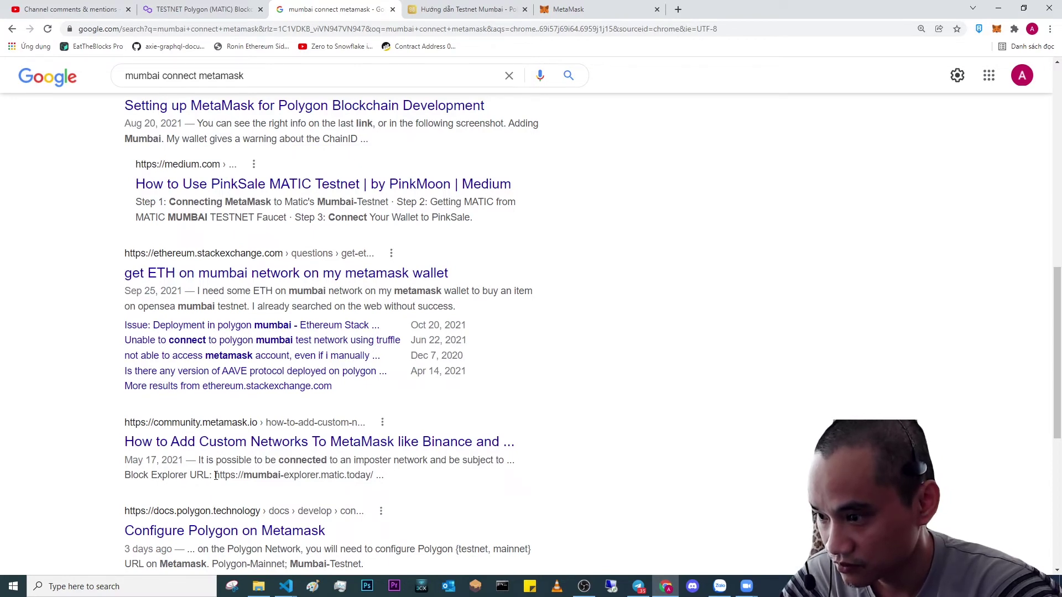
{"action": "left_click_drag", "start_coordinate": [216, 477], "coordinate": [375, 476]}
{"action": "mouse_move", "coordinate": [668, 580]}
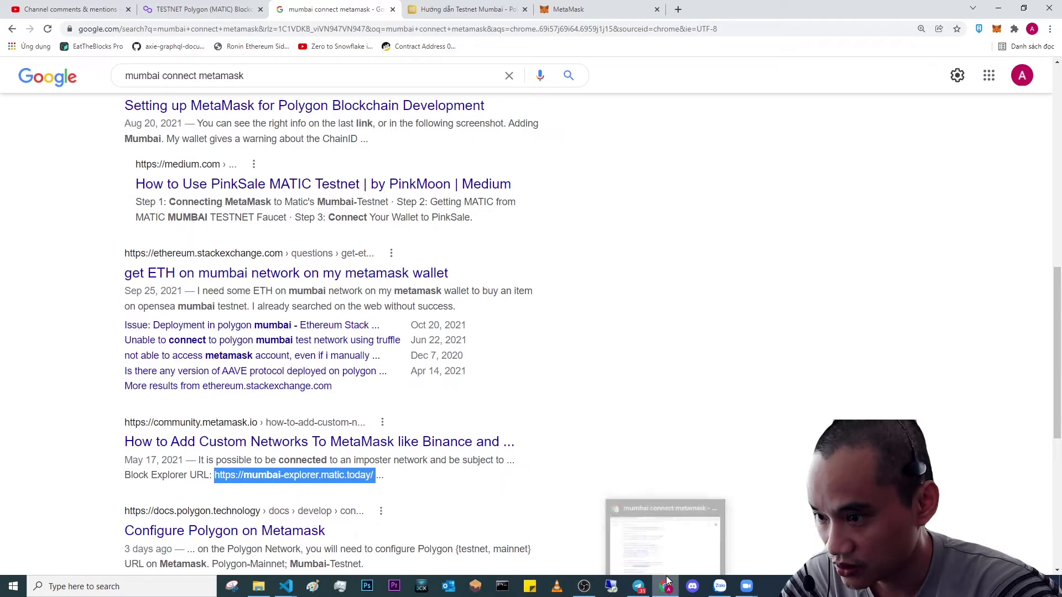
{"action": "middle_click", "coordinate": [389, 447]}
{"action": "left_click", "coordinate": [468, 9]}
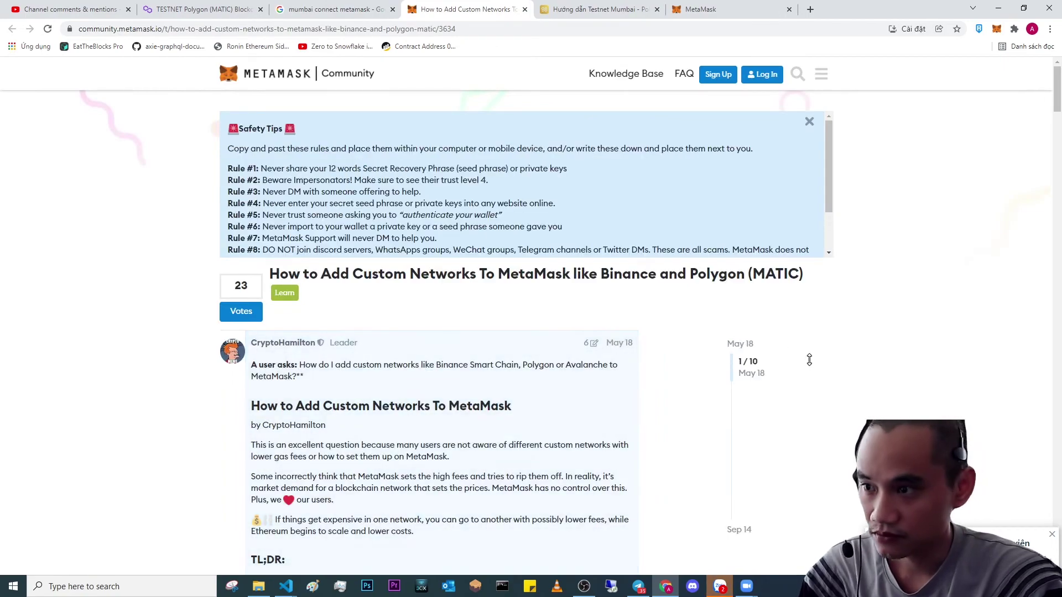
{"action": "scroll", "coordinate": [622, 368], "scroll_direction": "down", "scroll_amount": 11}
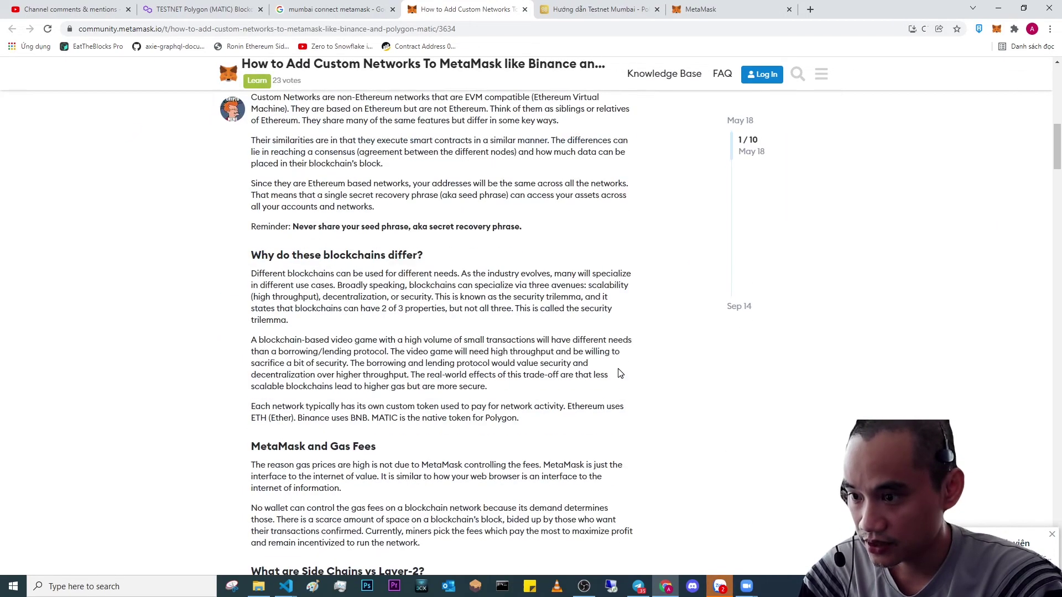
{"action": "scroll", "coordinate": [620, 374], "scroll_direction": "down", "scroll_amount": 12}
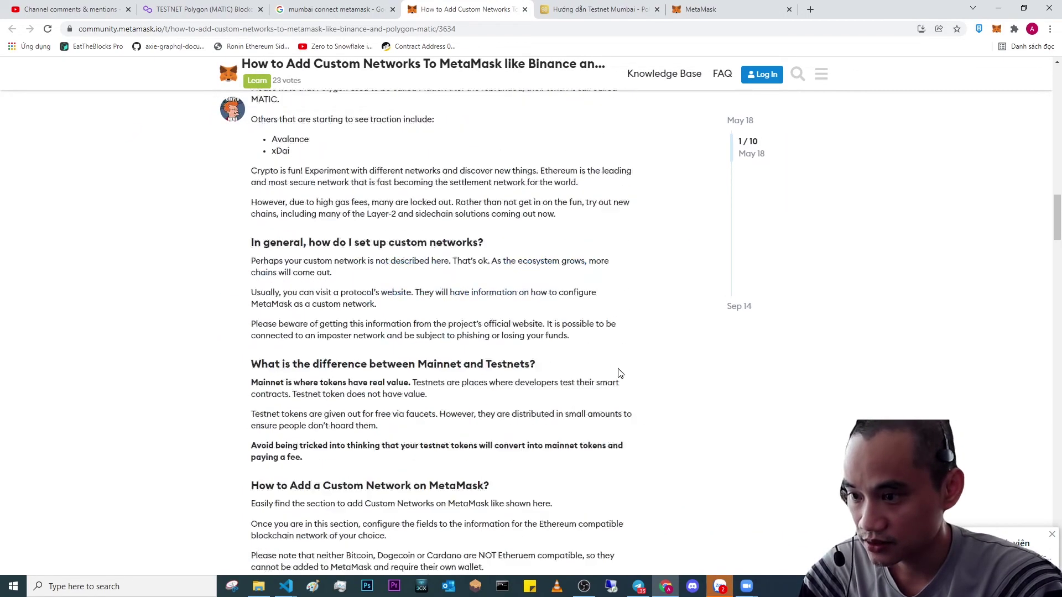
{"action": "scroll", "coordinate": [620, 374], "scroll_direction": "up", "scroll_amount": 4}
{"action": "scroll", "coordinate": [620, 373], "scroll_direction": "down", "scroll_amount": 4}
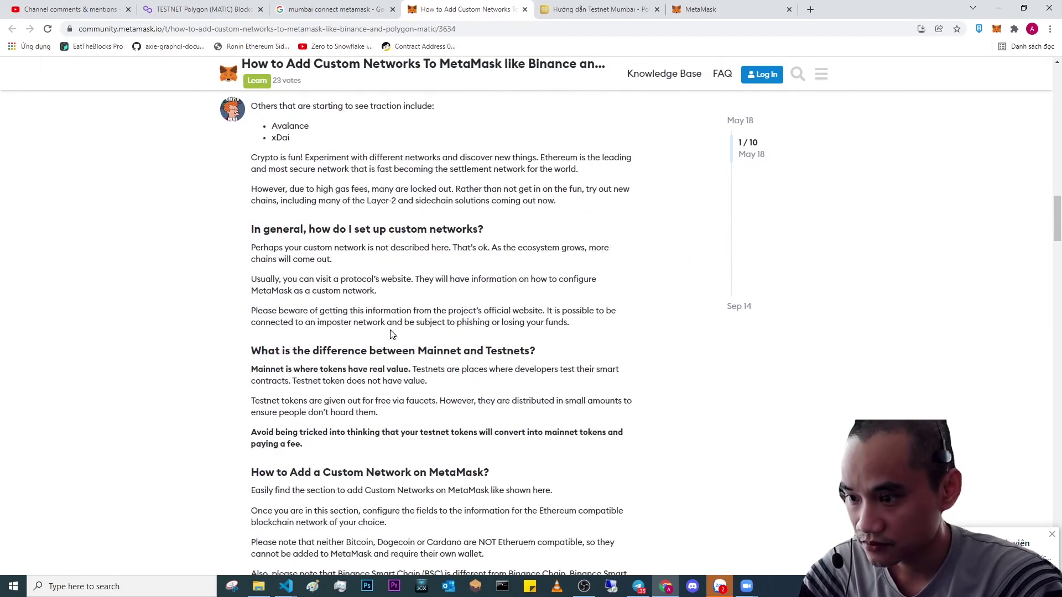
{"action": "scroll", "coordinate": [390, 334], "scroll_direction": "down", "scroll_amount": 5}
{"action": "scroll", "coordinate": [592, 359], "scroll_direction": "down", "scroll_amount": 5}
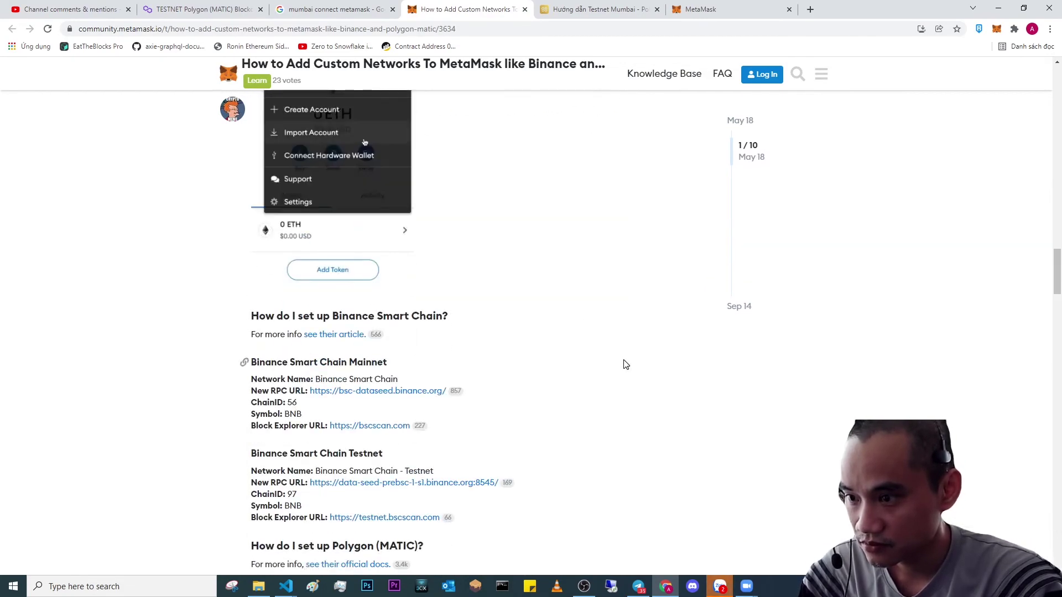
{"action": "scroll", "coordinate": [626, 364], "scroll_direction": "down", "scroll_amount": 2}
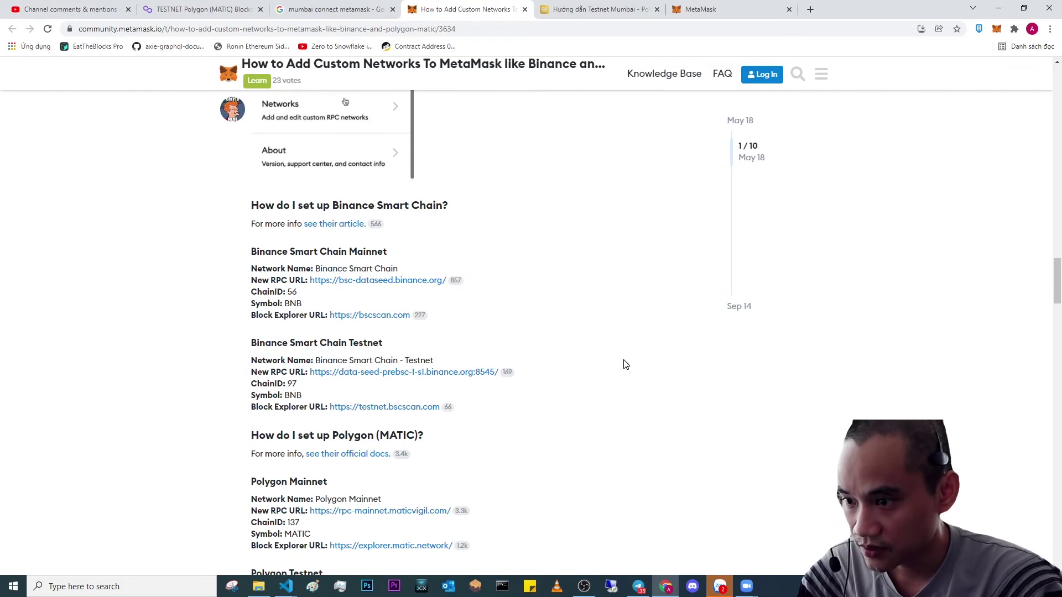
{"action": "scroll", "coordinate": [625, 365], "scroll_direction": "down", "scroll_amount": 3}
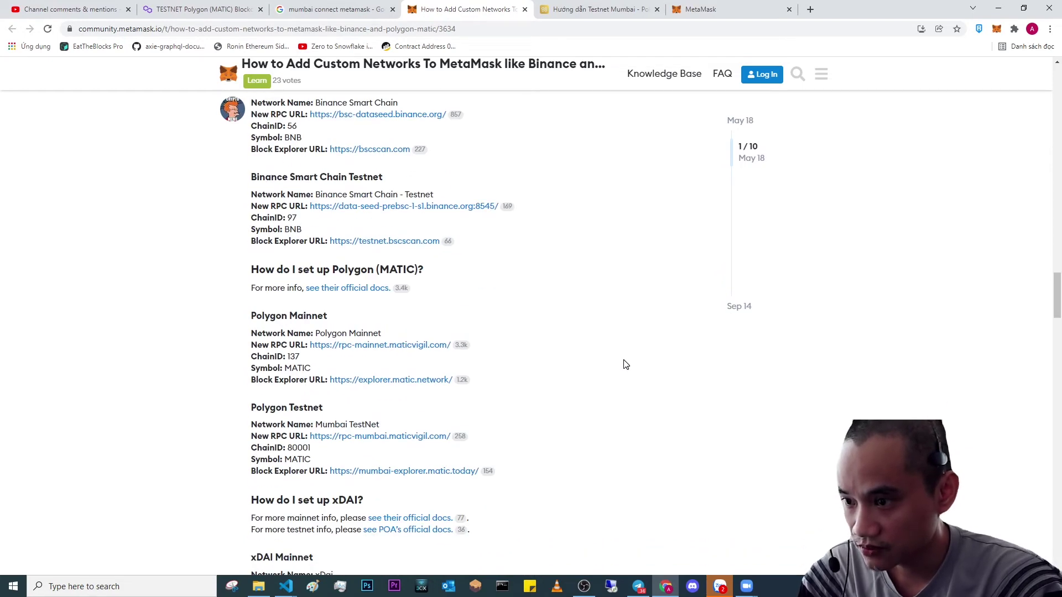
{"action": "scroll", "coordinate": [626, 365], "scroll_direction": "down", "scroll_amount": 2}
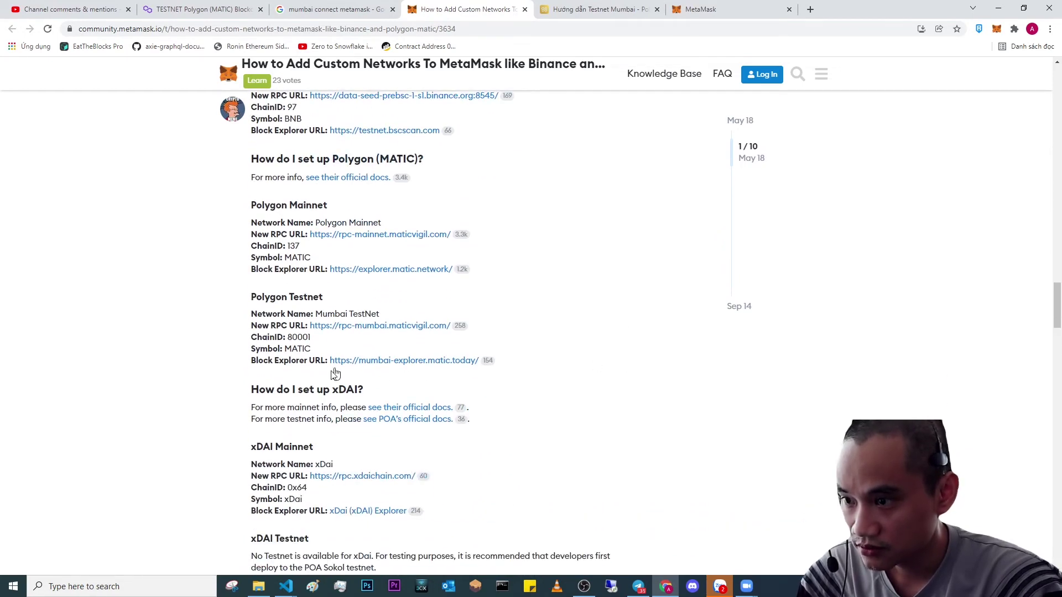
{"action": "left_click_drag", "start_coordinate": [310, 326], "coordinate": [452, 326]}
{"action": "key", "text": "ctrl+c"}
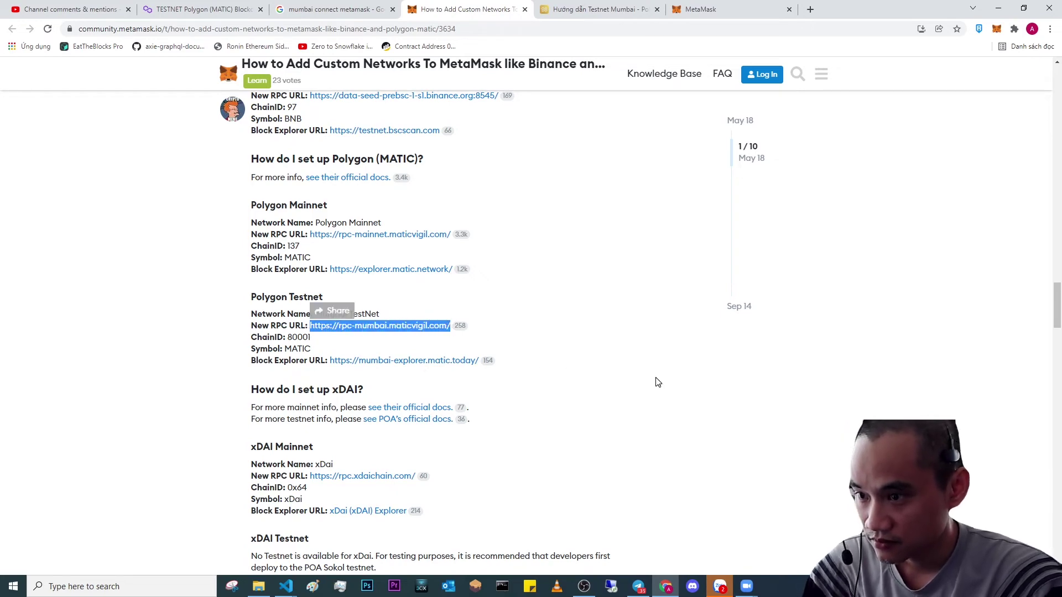
- Close the coin98 guide and return to the MetaMask network form
{"action": "left_click", "coordinate": [581, 9]}
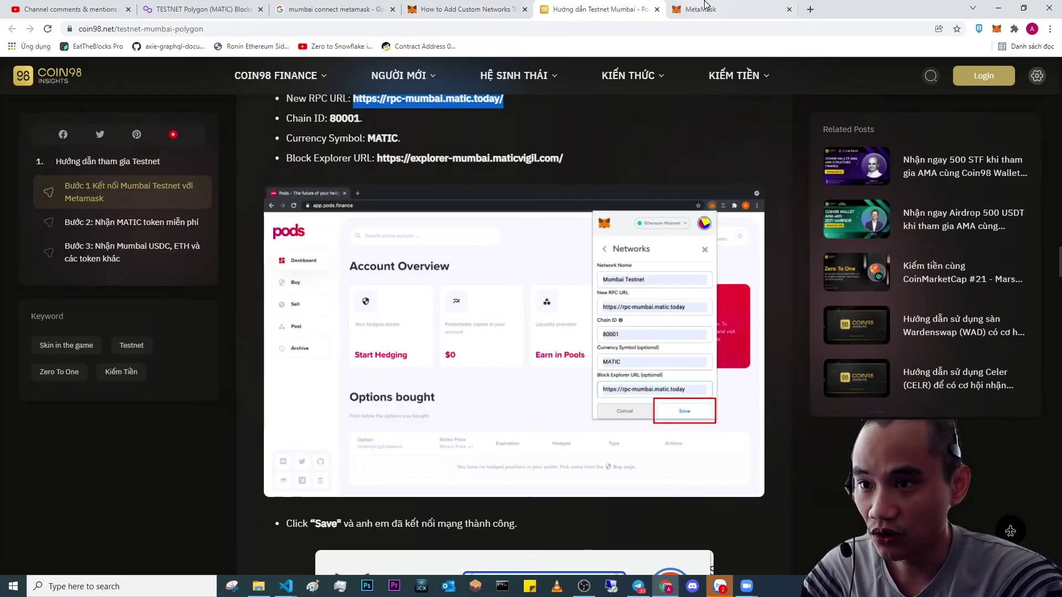
{"action": "scroll", "coordinate": [514, 394], "scroll_direction": "down", "scroll_amount": 4}
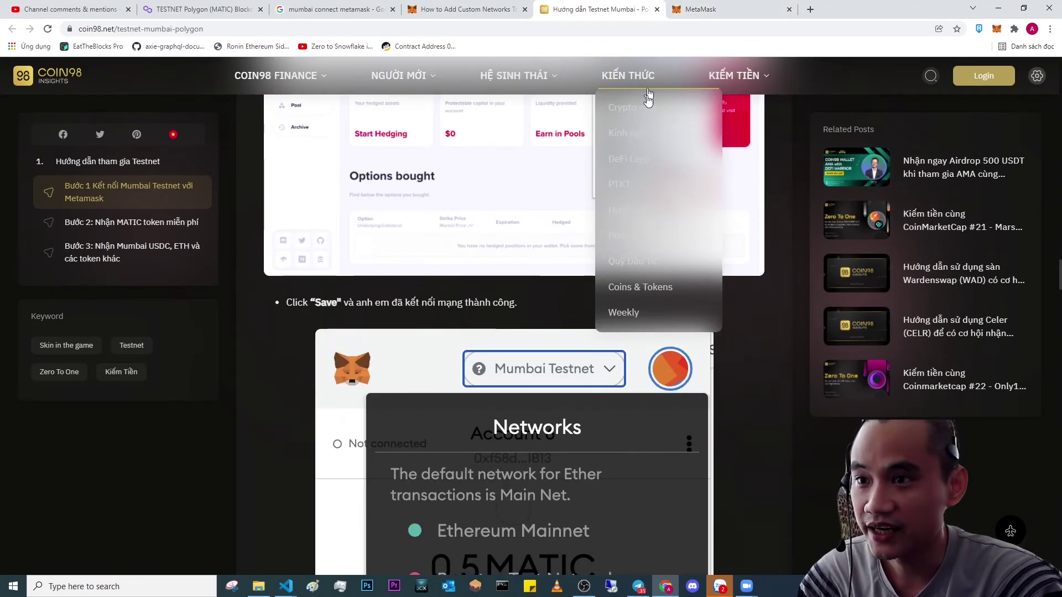
{"action": "left_click", "coordinate": [657, 9]}
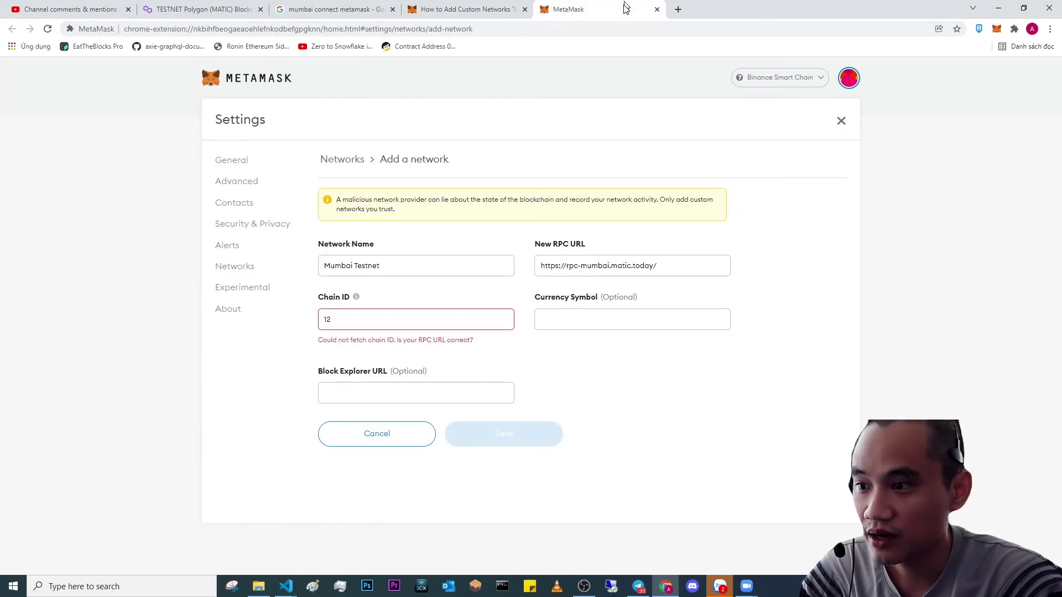
{"action": "left_click", "coordinate": [637, 266]}
{"action": "key", "text": "ctrl+a"}
{"action": "key", "text": "ctrl+v"}
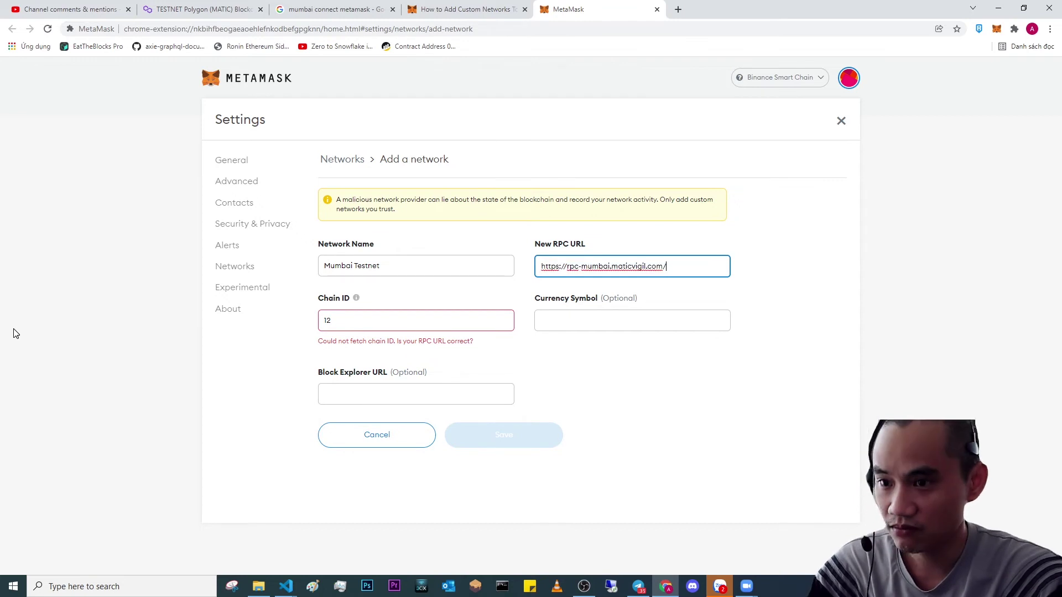
- Set the Mumbai Testnet chain ID to 80001 and save the network in MetaMask
{"action": "left_click", "coordinate": [355, 324]}
{"action": "key", "text": "BackSpace"}
{"action": "key", "text": "BackSpace"}
{"action": "type", "text": "8000"}
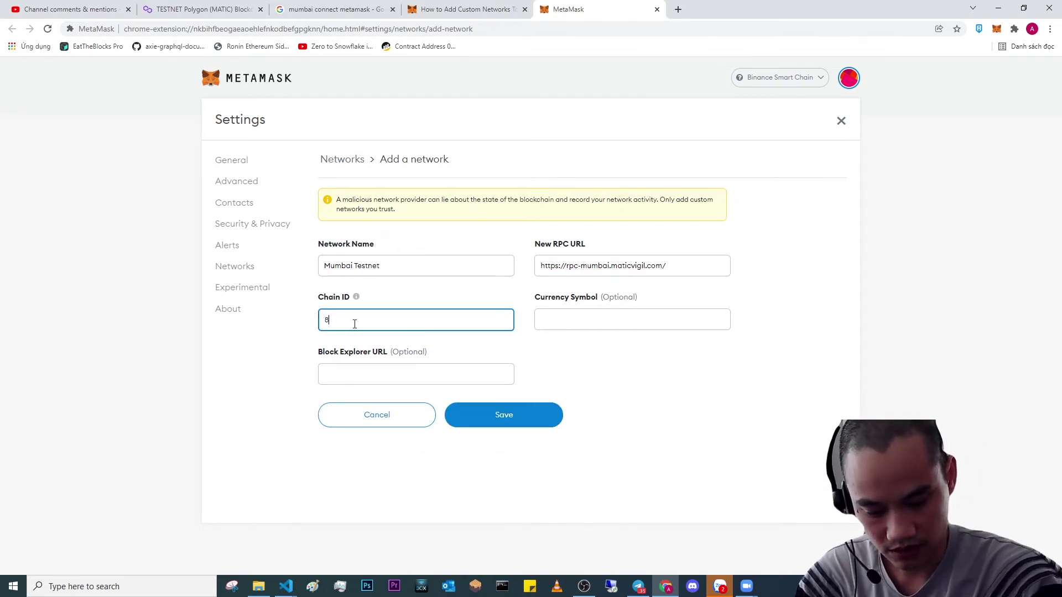
{"action": "left_click", "coordinate": [515, 411]}
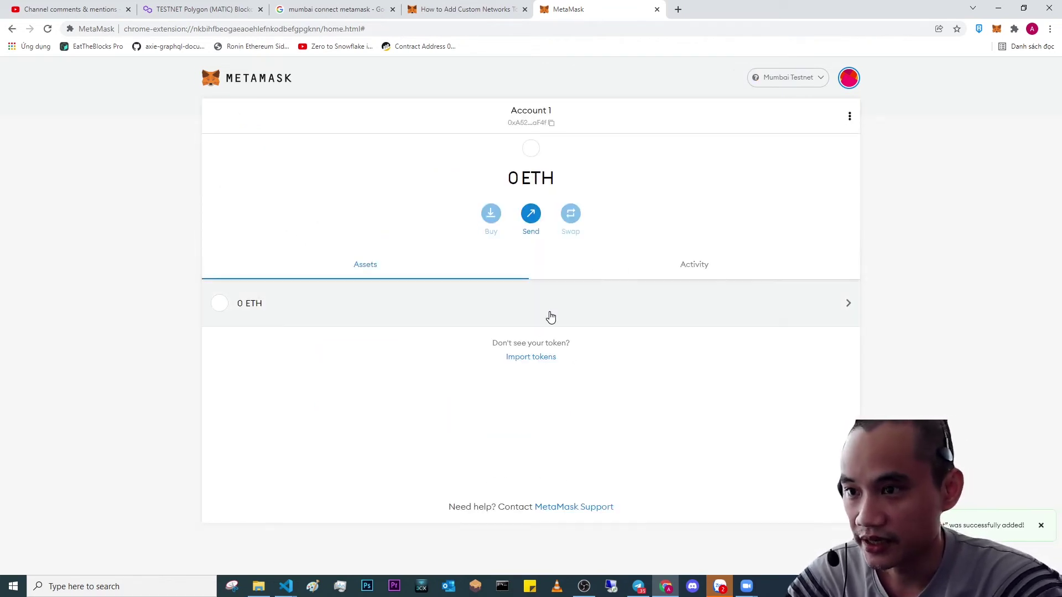
{"action": "left_click_drag", "start_coordinate": [581, 177], "coordinate": [500, 178]}
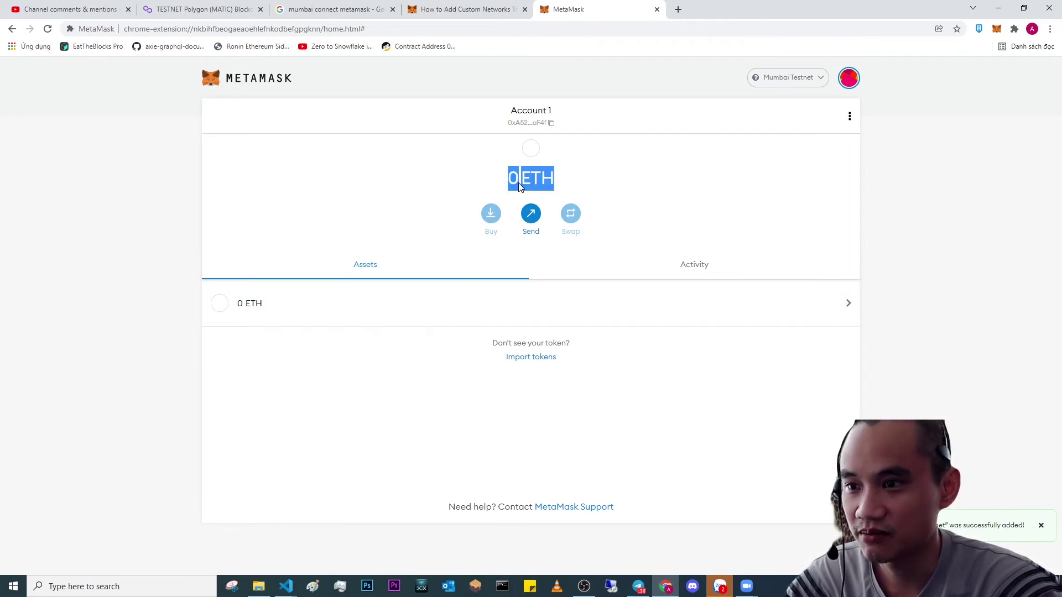
{"action": "left_click", "coordinate": [555, 179]}
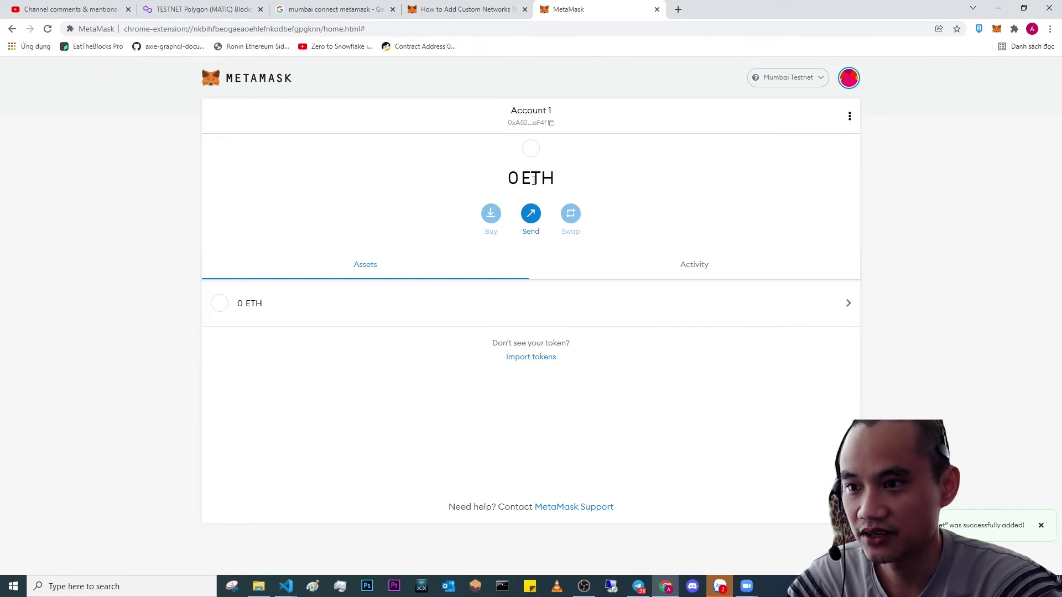
{"action": "double_click", "coordinate": [549, 178]}
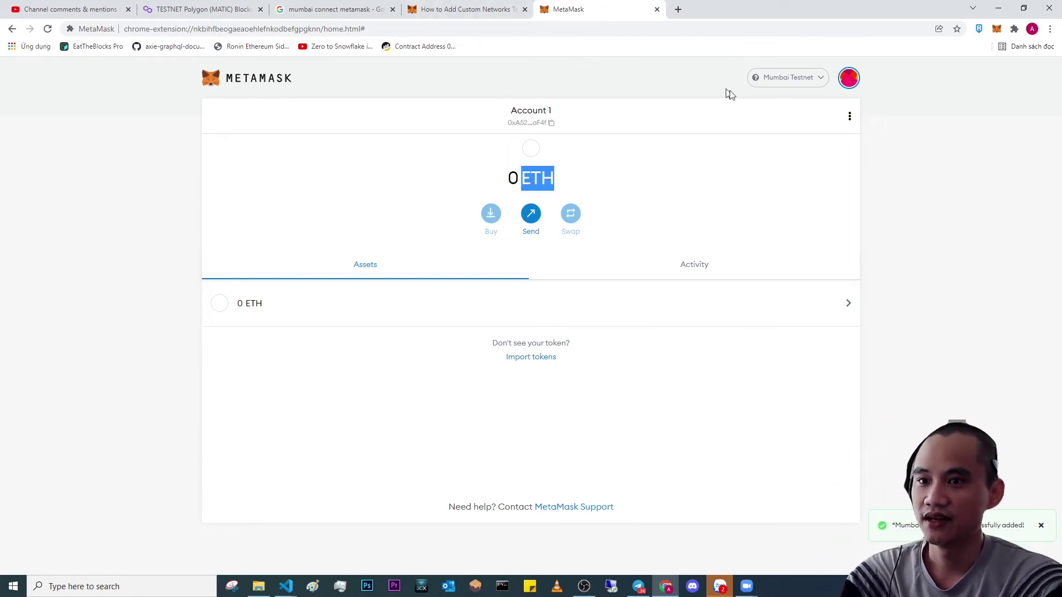
{"action": "left_click", "coordinate": [450, 8]}
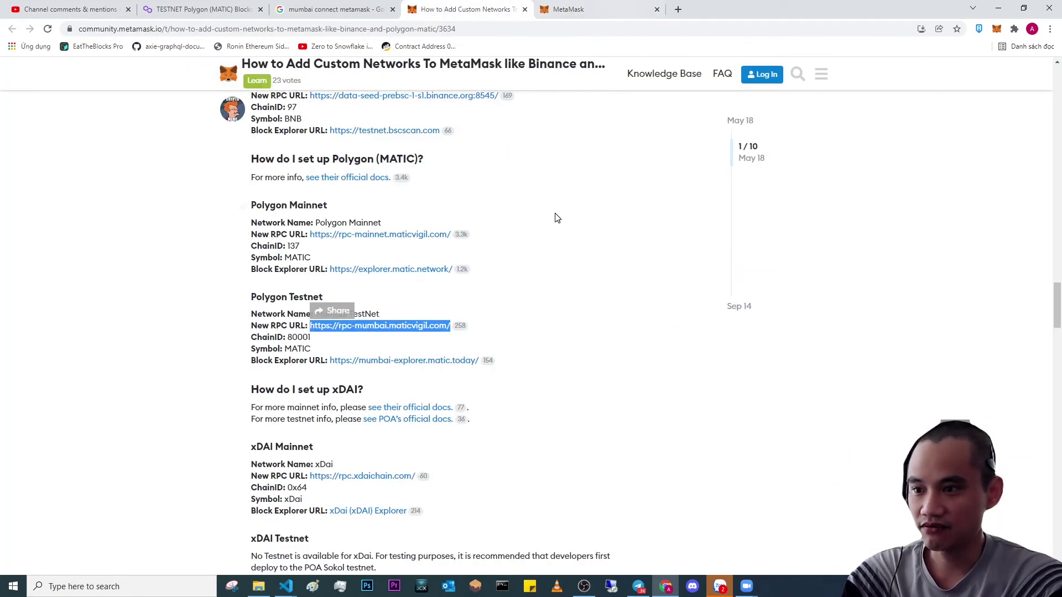
{"action": "left_click", "coordinate": [562, 268]}
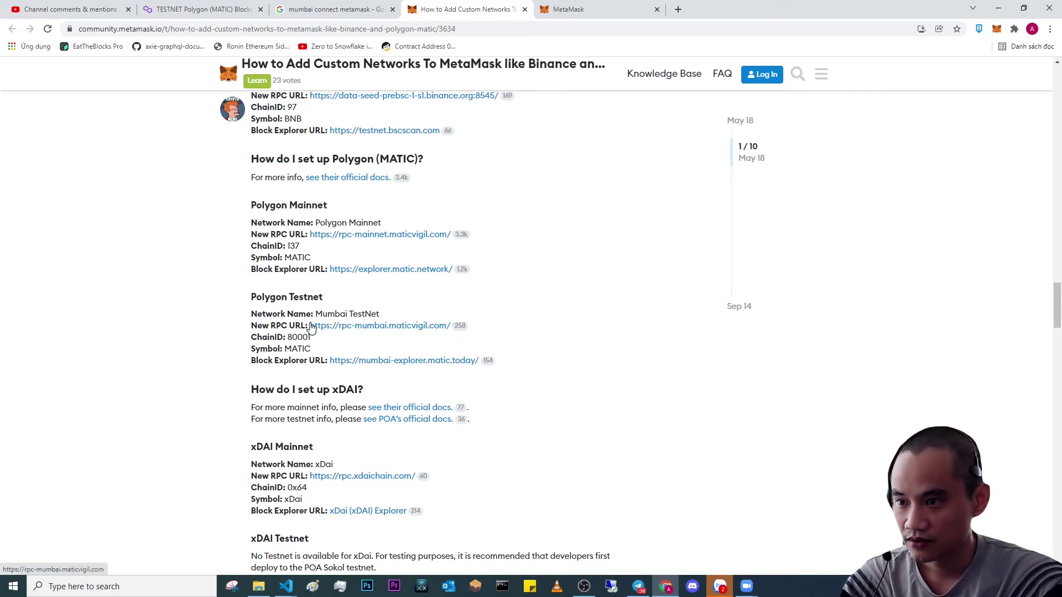
{"action": "left_click_drag", "start_coordinate": [311, 328], "coordinate": [452, 326]}
{"action": "key", "text": "ctrl+c"}
{"action": "left_click", "coordinate": [286, 587]}
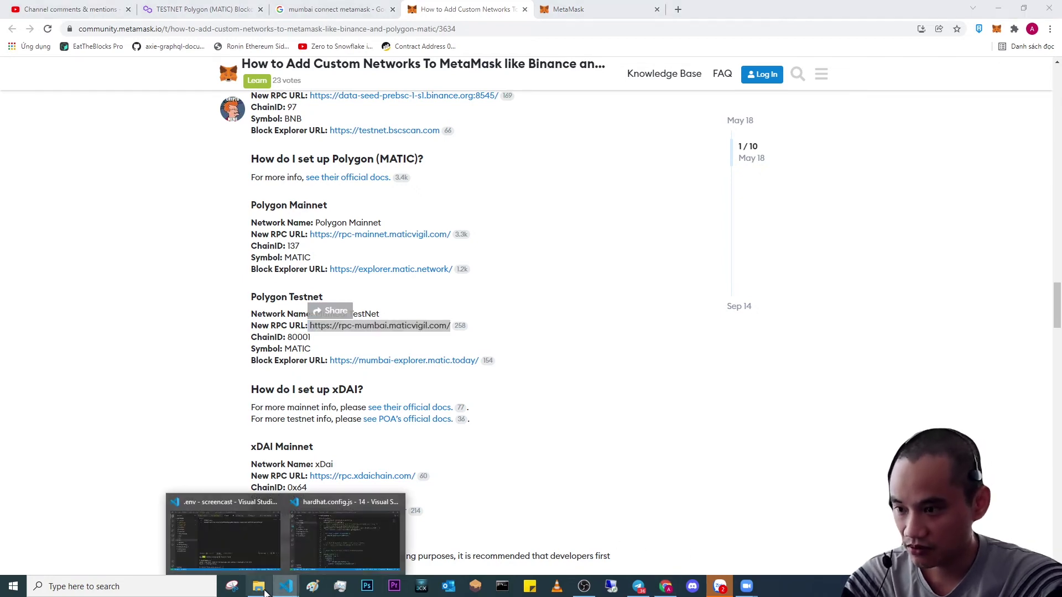
{"action": "left_click", "coordinate": [230, 552]}
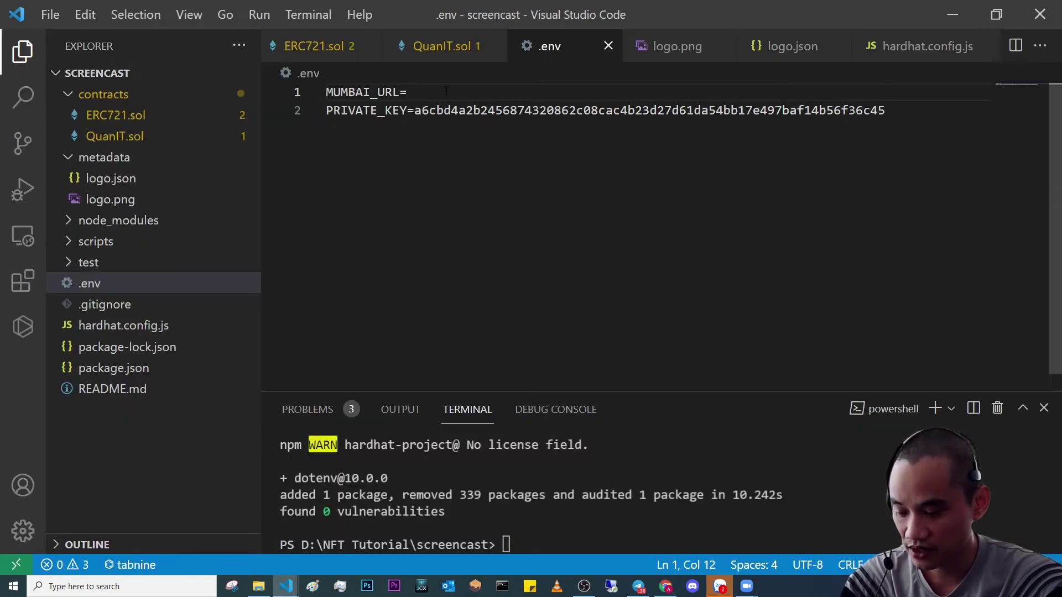
{"action": "key", "text": "ctrl+v"}
{"action": "left_click", "coordinate": [412, 91]}
{"action": "key", "text": "BackSpace"}
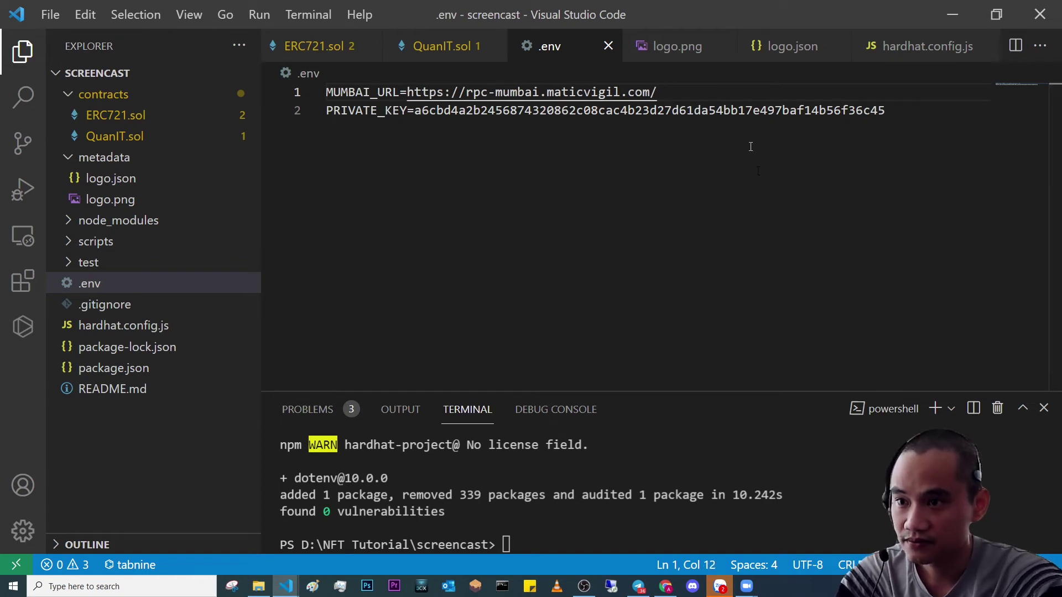
- Review the private key entry in .env and the mumbai network settings in hardhat.config.js
{"action": "left_click_drag", "start_coordinate": [414, 110], "coordinate": [935, 233]}
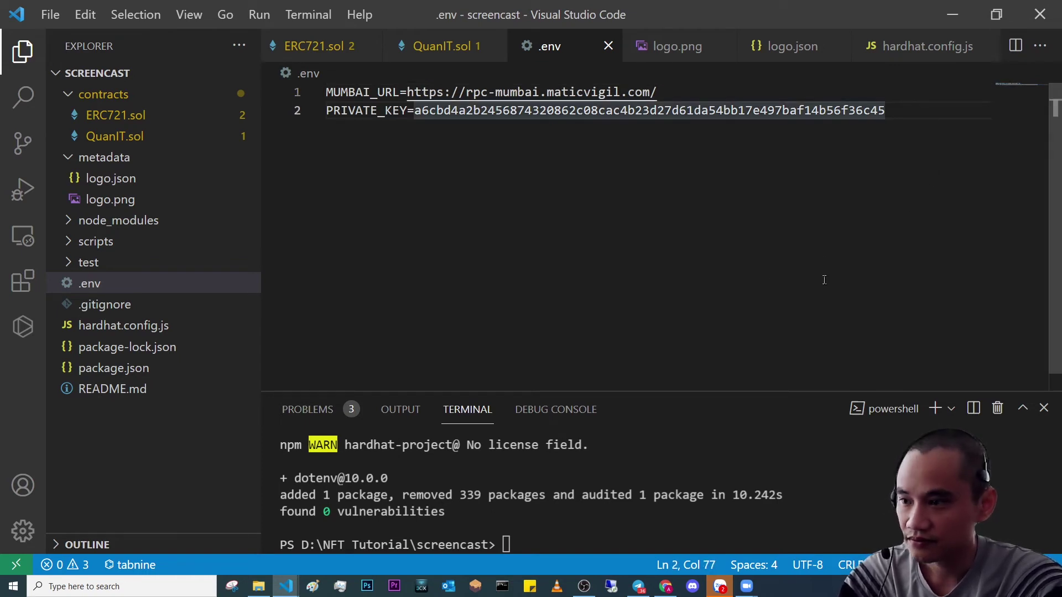
{"action": "left_click", "coordinate": [227, 324]}
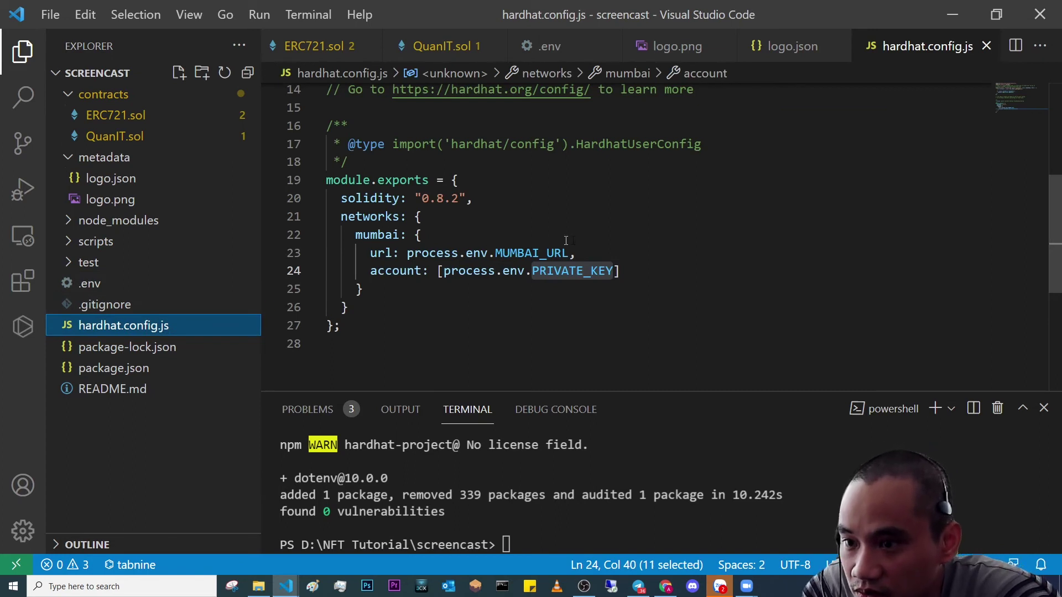
{"action": "left_click", "coordinate": [517, 356]}
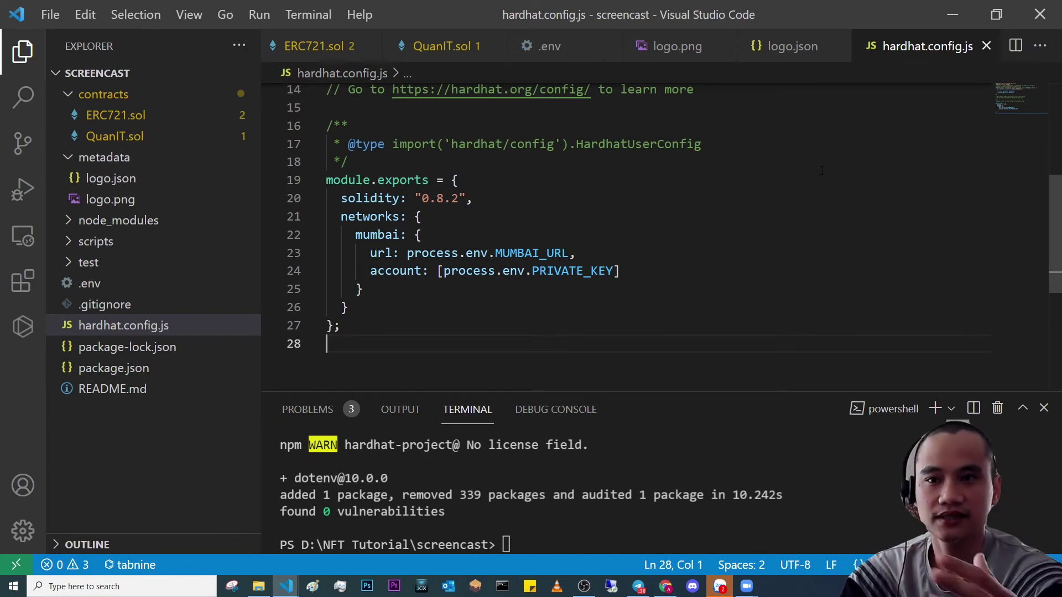
- Switch to the Chrome browser and search Google for "faucet matic" in a new tab
{"action": "left_click", "coordinate": [960, 10]}
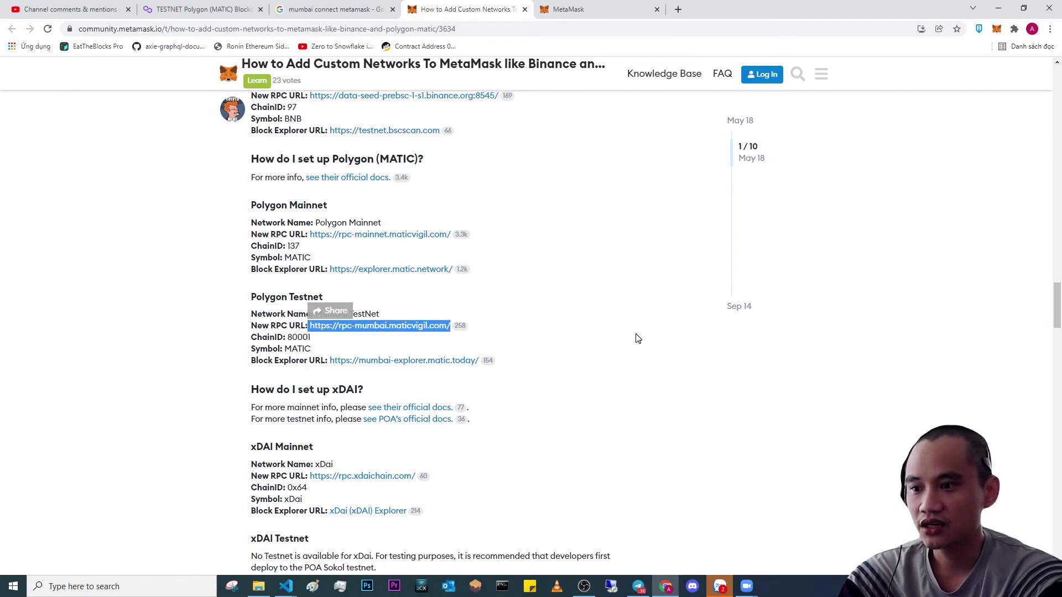
{"action": "key", "text": "ctrl+t"}
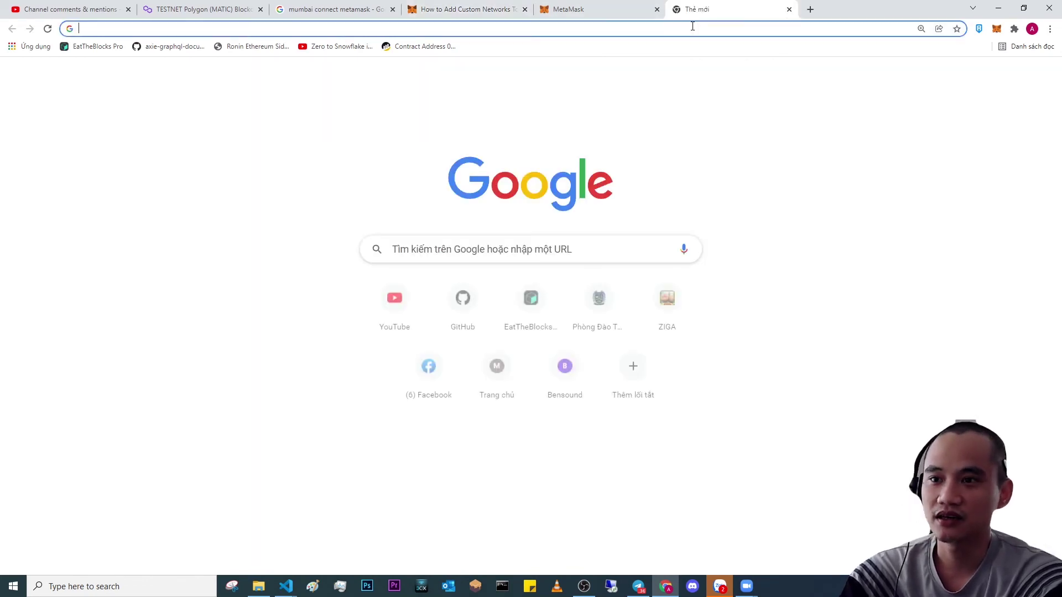
{"action": "left_click", "coordinate": [469, 249]}
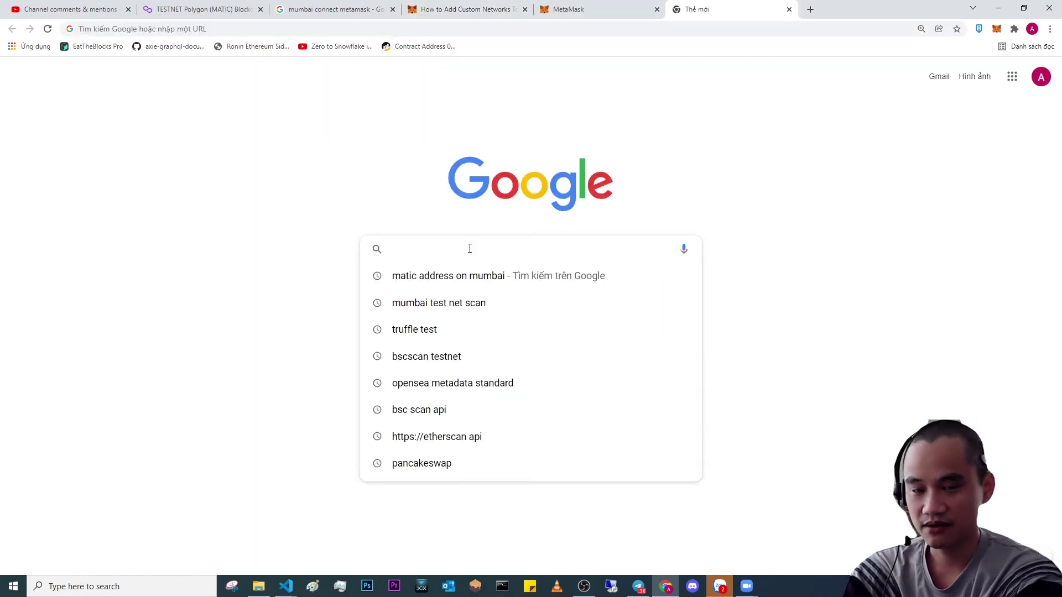
{"action": "type", "text": "fa"}
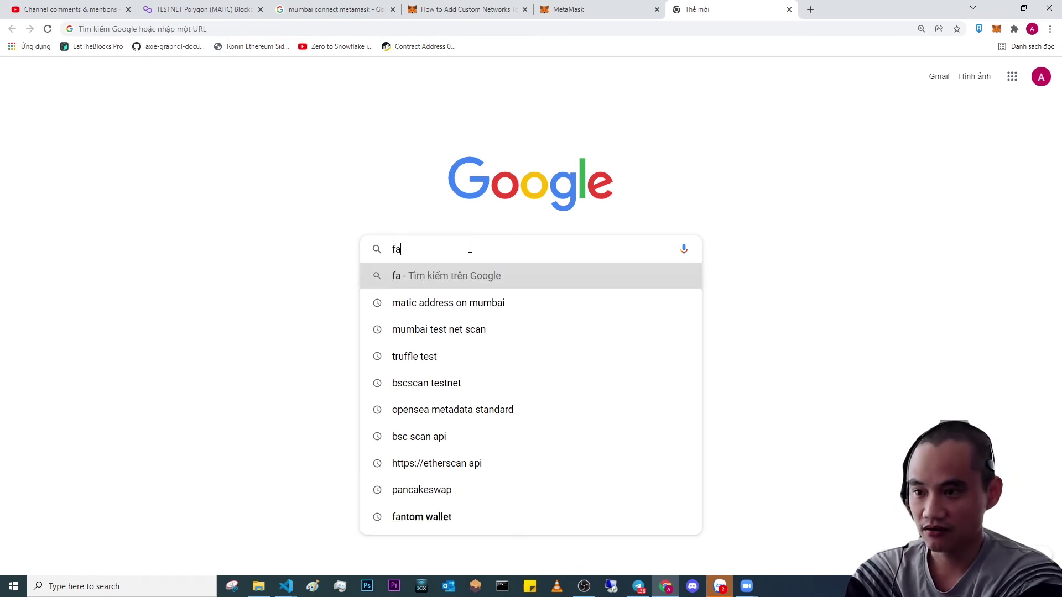
{"action": "type", "text": "cet"}
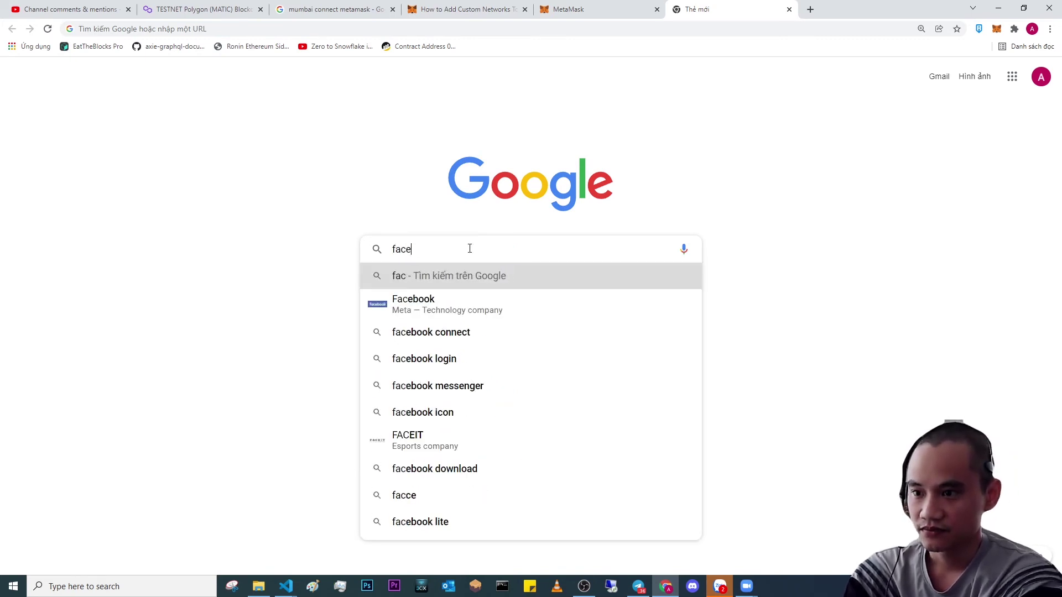
{"action": "key", "text": "BackSpace"}
{"action": "key", "text": "BackSpace"}
{"action": "key", "text": "BackSpace"}
{"action": "type", "text": "ucet"}
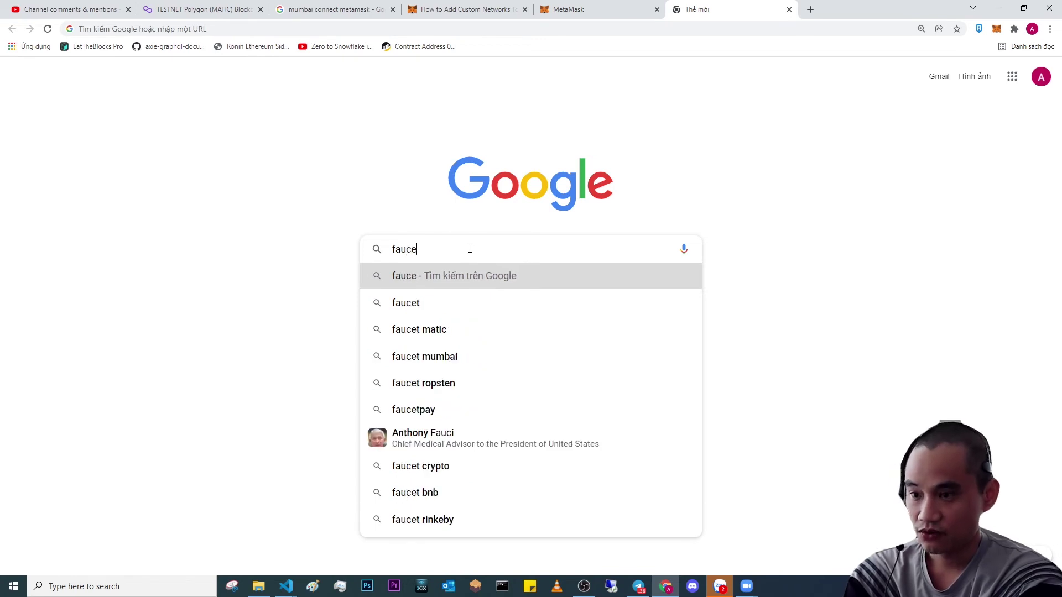
{"action": "key", "text": "Down"}
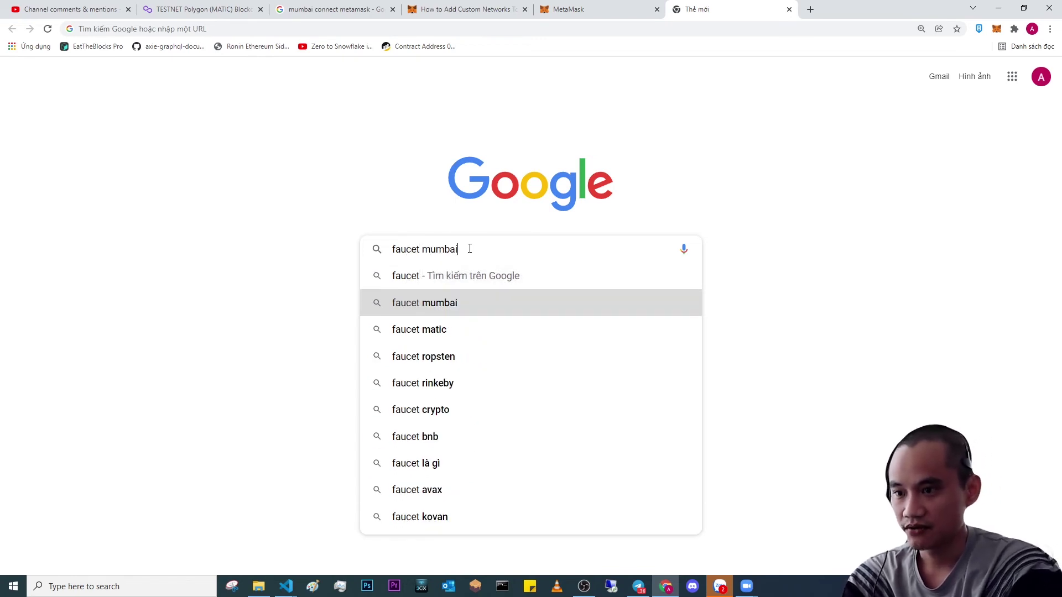
{"action": "key", "text": "Down"}
{"action": "key", "text": "Return"}
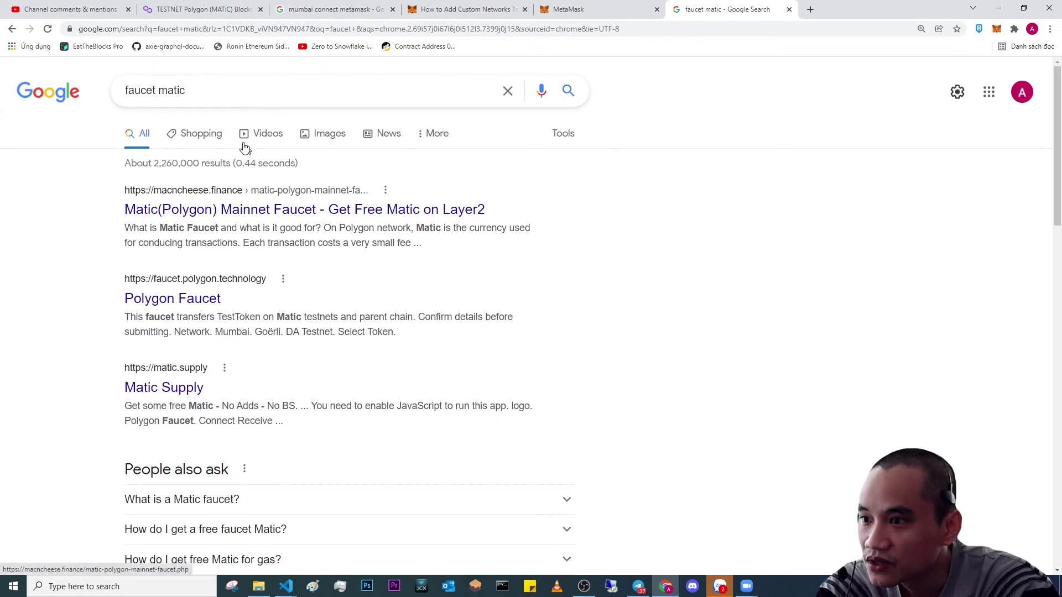
- Refine the search to "faucet mumbai matic" and open the Polygon Faucet result in a new tab
{"action": "left_click", "coordinate": [252, 85]}
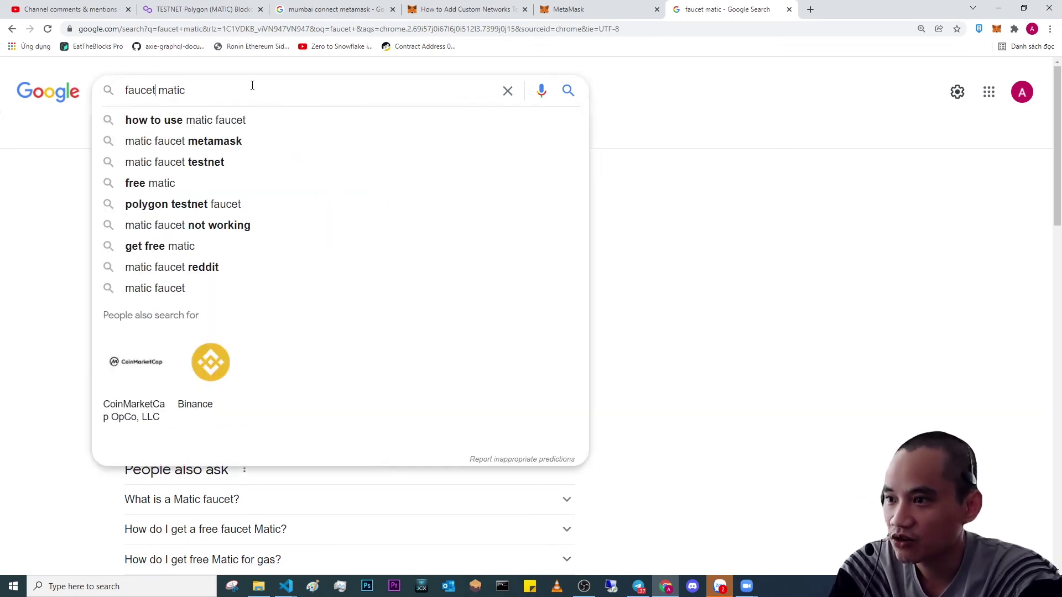
{"action": "type", "text": "mumb"}
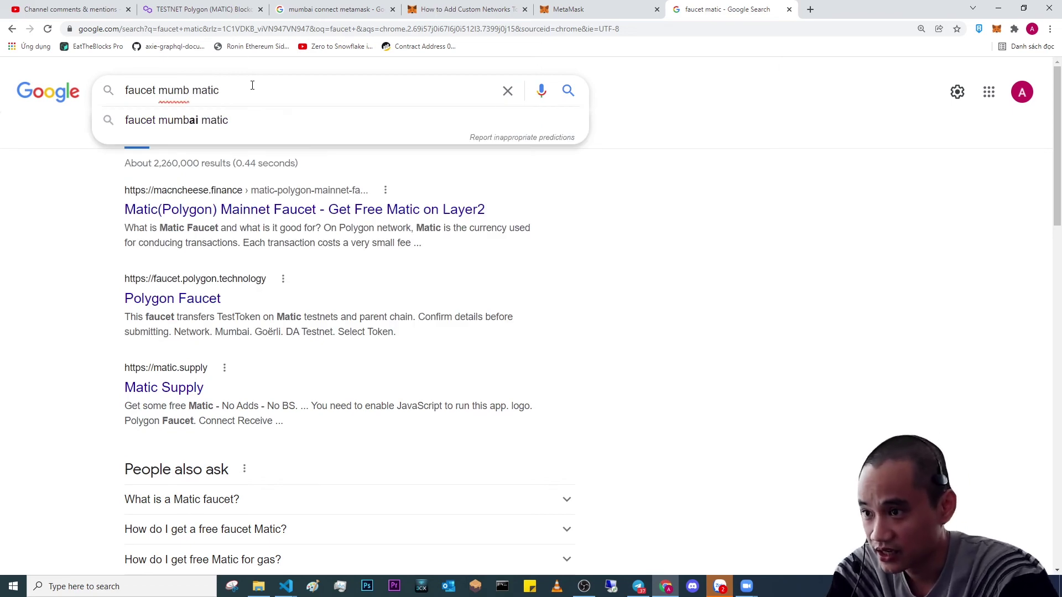
{"action": "key", "text": "Down"}
{"action": "key", "text": "Return"}
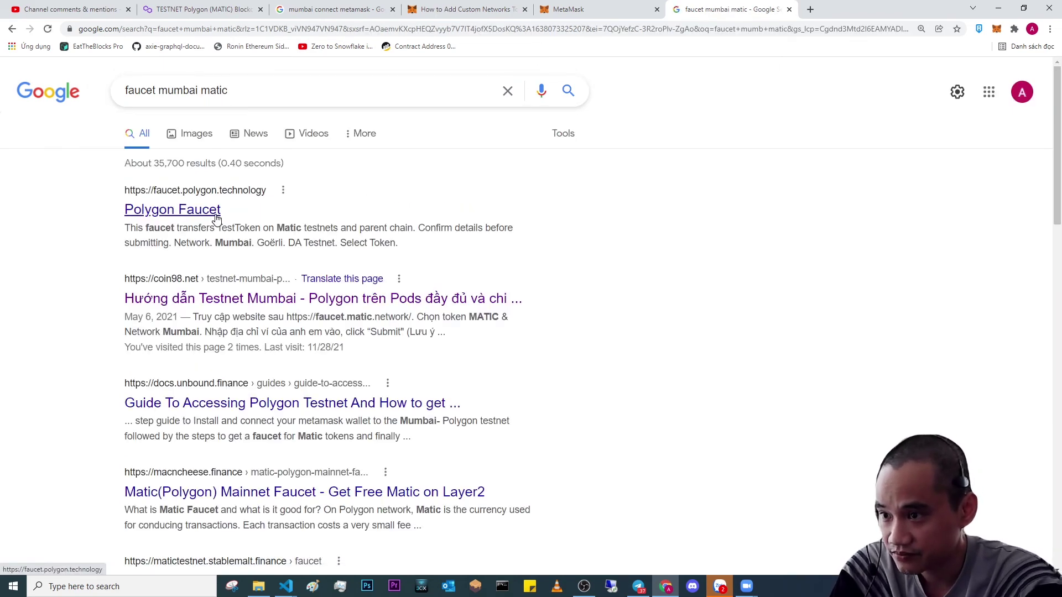
{"action": "middle_click", "coordinate": [211, 216]}
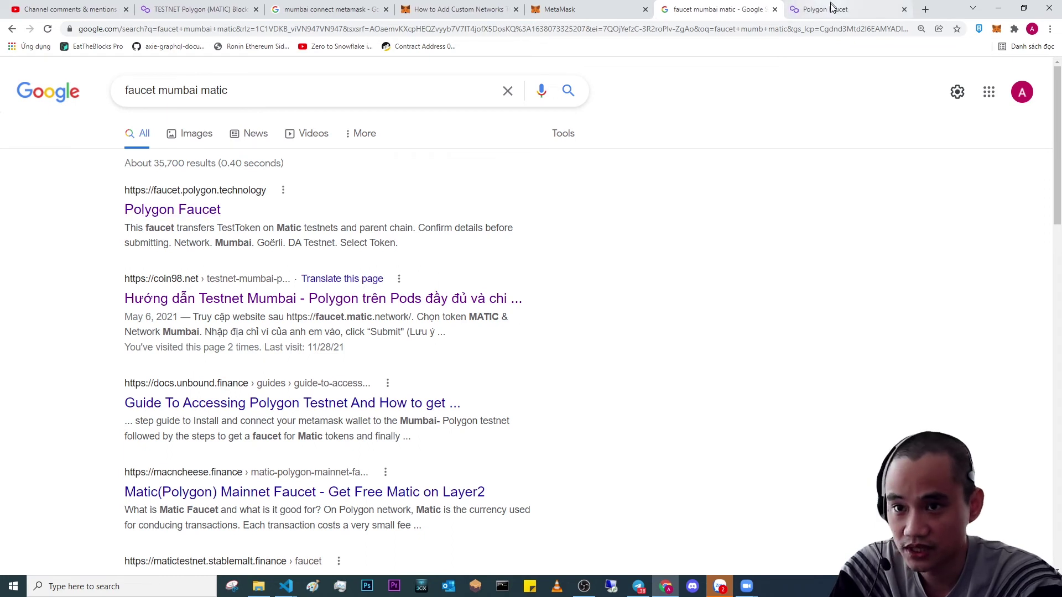
{"action": "left_click", "coordinate": [832, 10]}
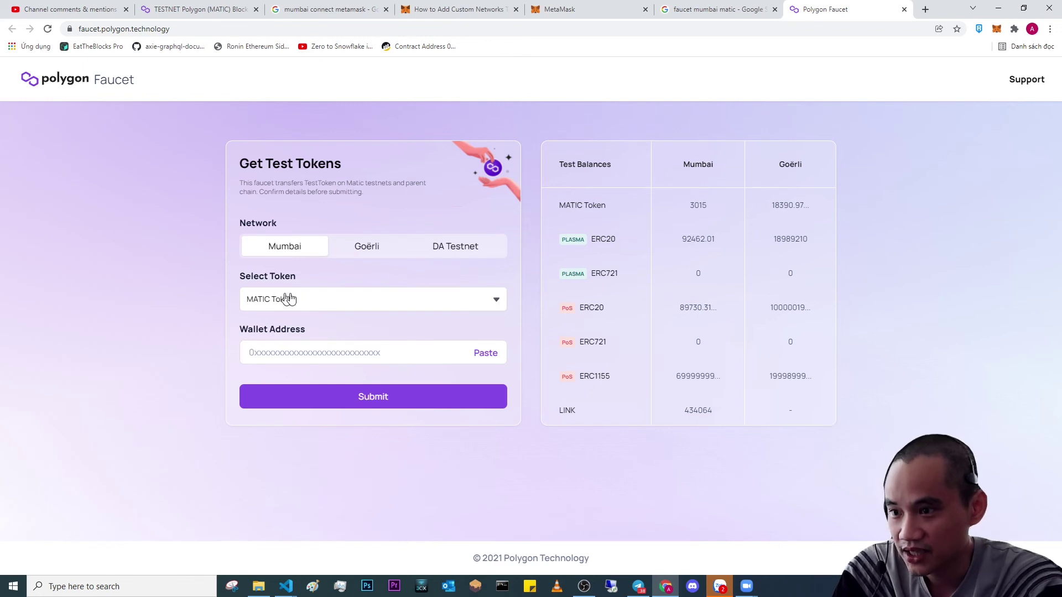
- Copy the Account 1 address from MetaMask and paste it as the faucet's wallet address, allowing clipboard access
{"action": "left_click", "coordinate": [996, 28]}
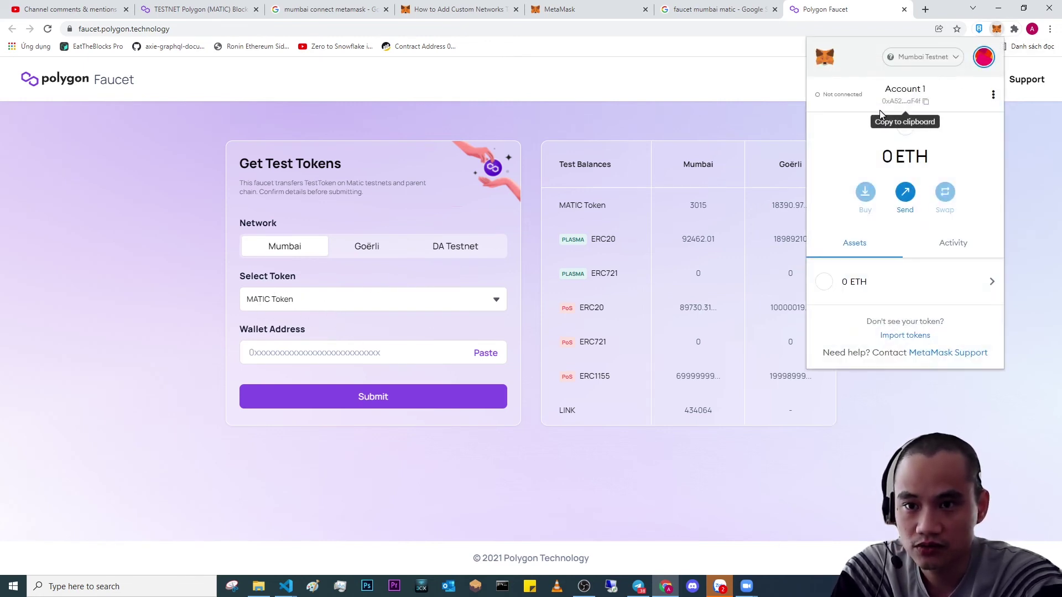
{"action": "left_click", "coordinate": [895, 100]}
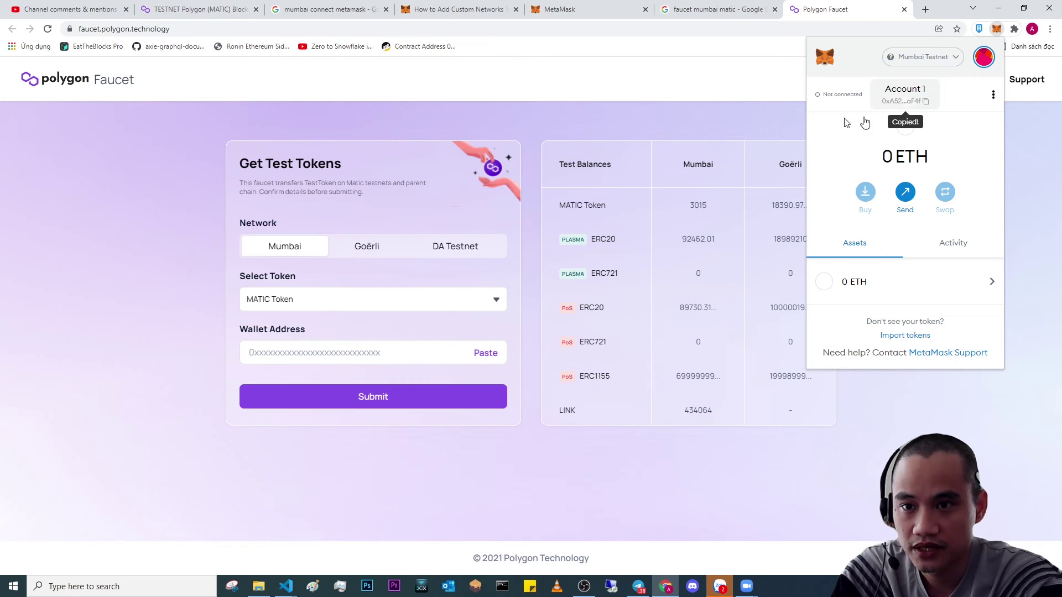
{"action": "left_click", "coordinate": [473, 356]}
{"action": "left_click", "coordinate": [147, 103]}
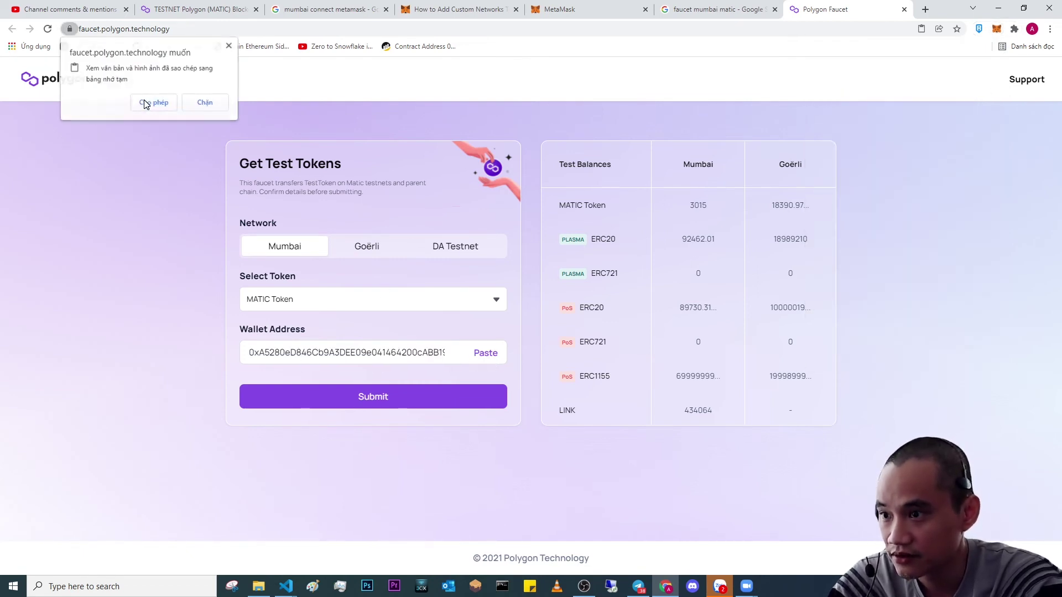
- Check the pasted wallet address against Account 1 in MetaMask, and submit and confirm the faucet request for 1 MATIC Token on Mumbai
{"action": "left_click_drag", "start_coordinate": [393, 352], "coordinate": [590, 357]}
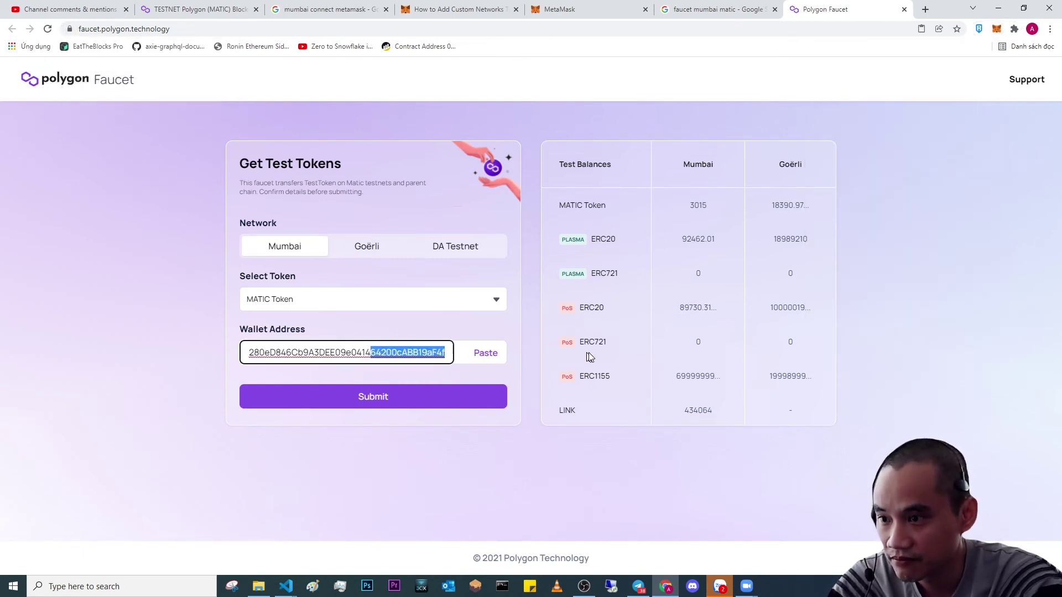
{"action": "left_click_drag", "start_coordinate": [307, 354], "coordinate": [193, 356]}
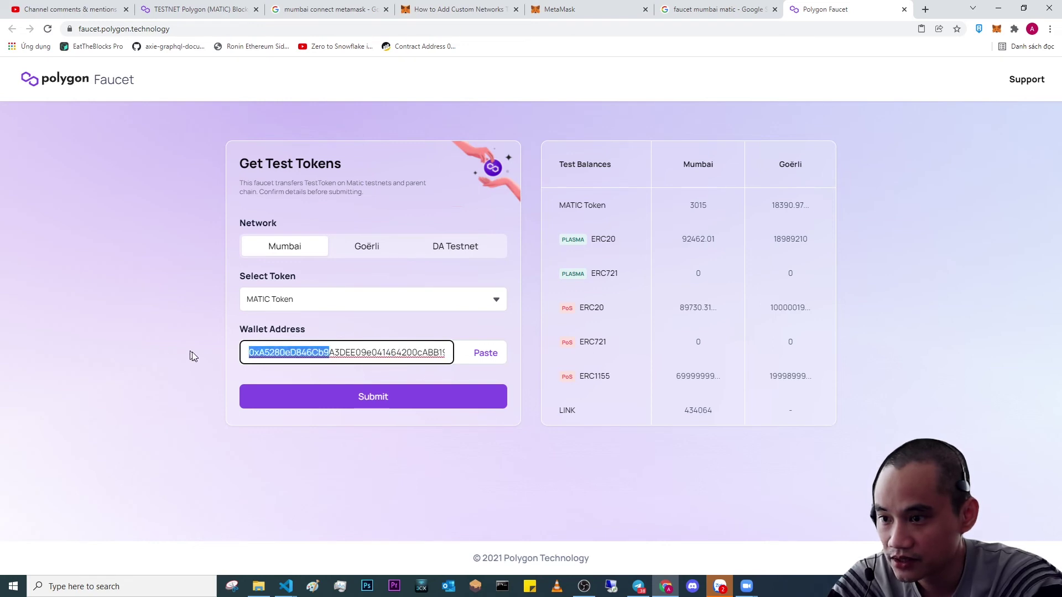
{"action": "left_click", "coordinate": [489, 381]}
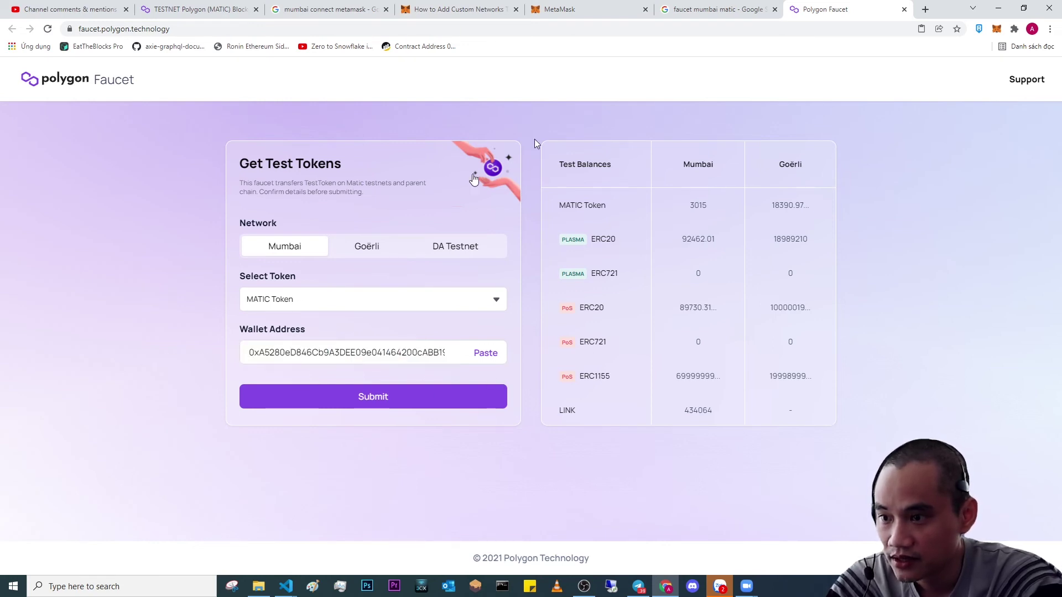
{"action": "left_click", "coordinate": [998, 30]}
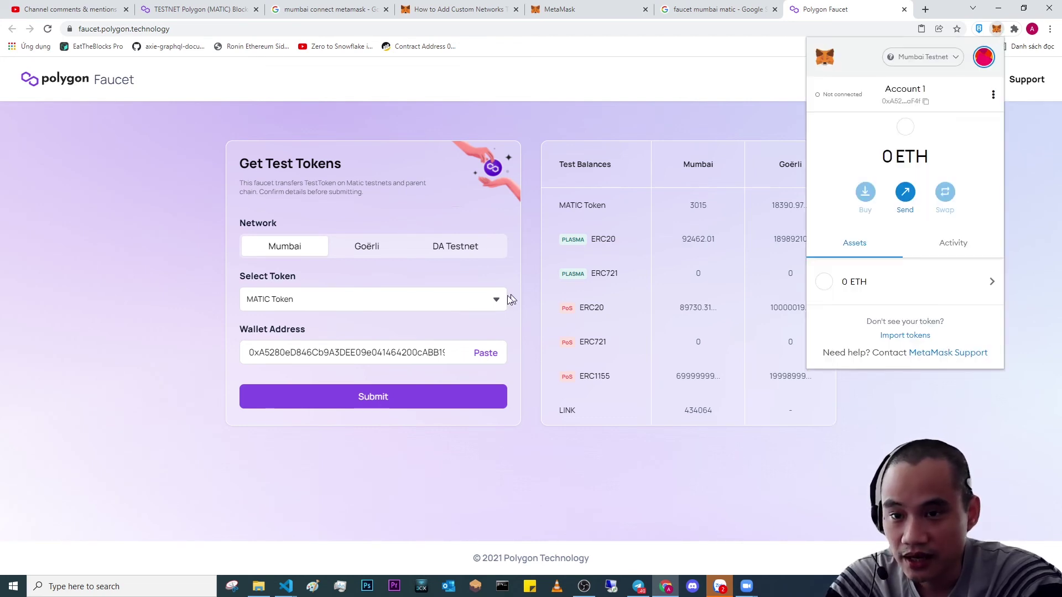
{"action": "left_click_drag", "start_coordinate": [427, 352], "coordinate": [459, 354]}
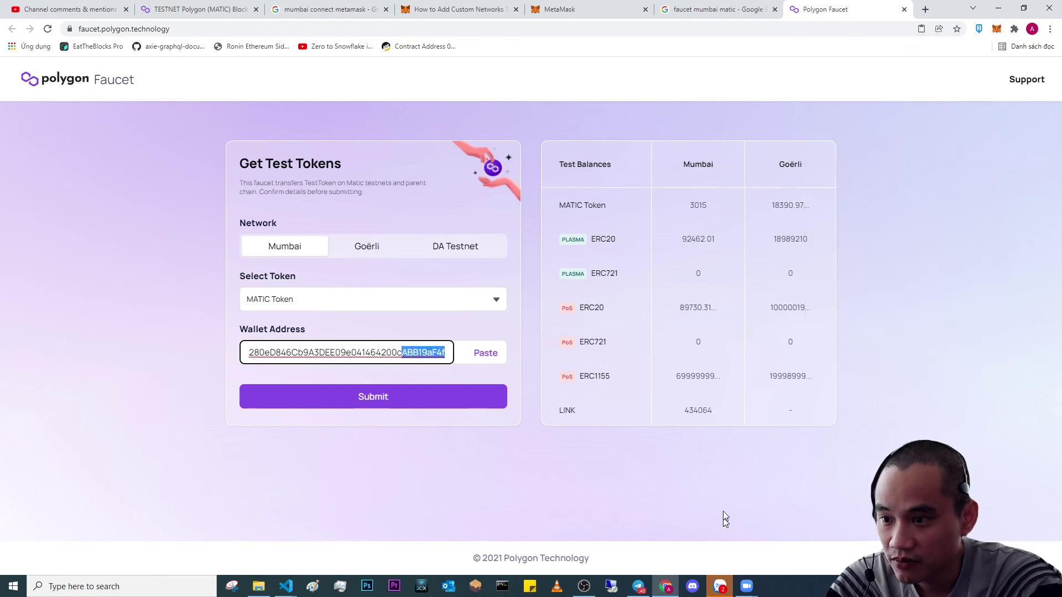
{"action": "left_click", "coordinate": [434, 397]}
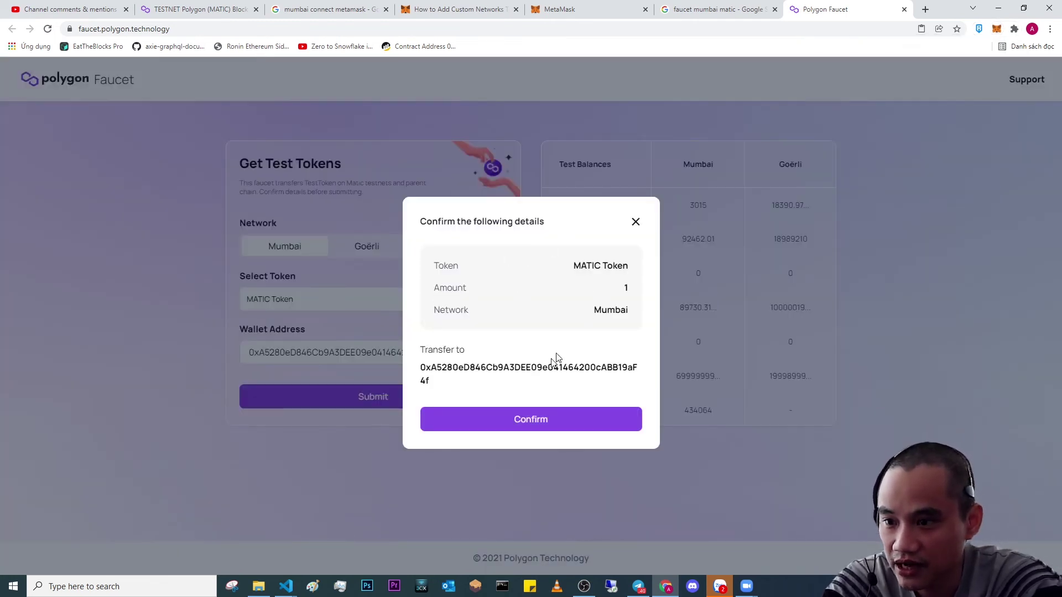
{"action": "left_click", "coordinate": [466, 428]}
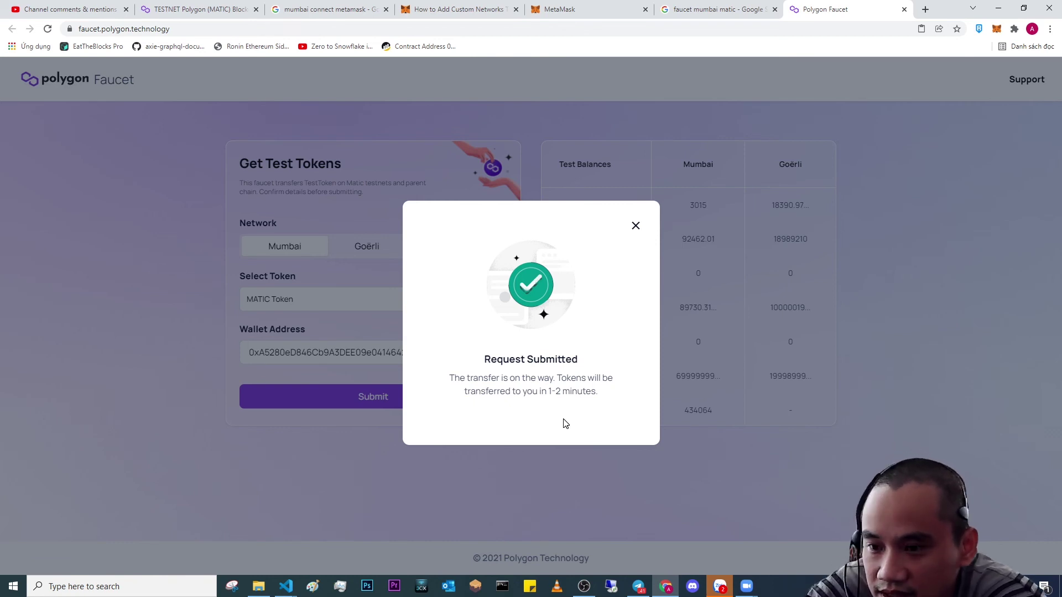
- Check the Account 1 balance on Mumbai Testnet in MetaMask and dismiss the faucet's request message
{"action": "left_click", "coordinate": [997, 30]}
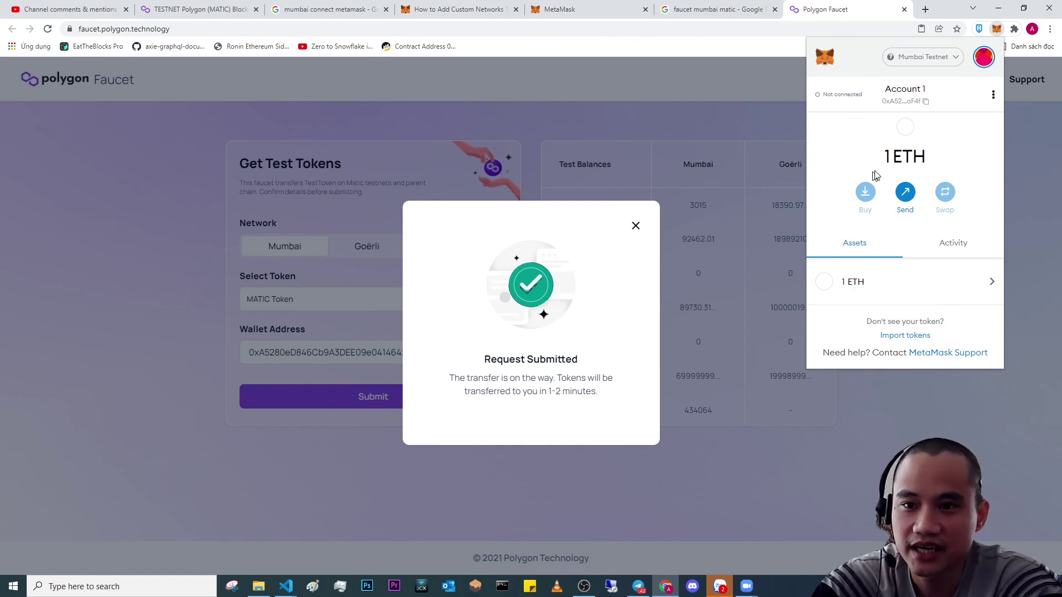
{"action": "double_click", "coordinate": [898, 157]}
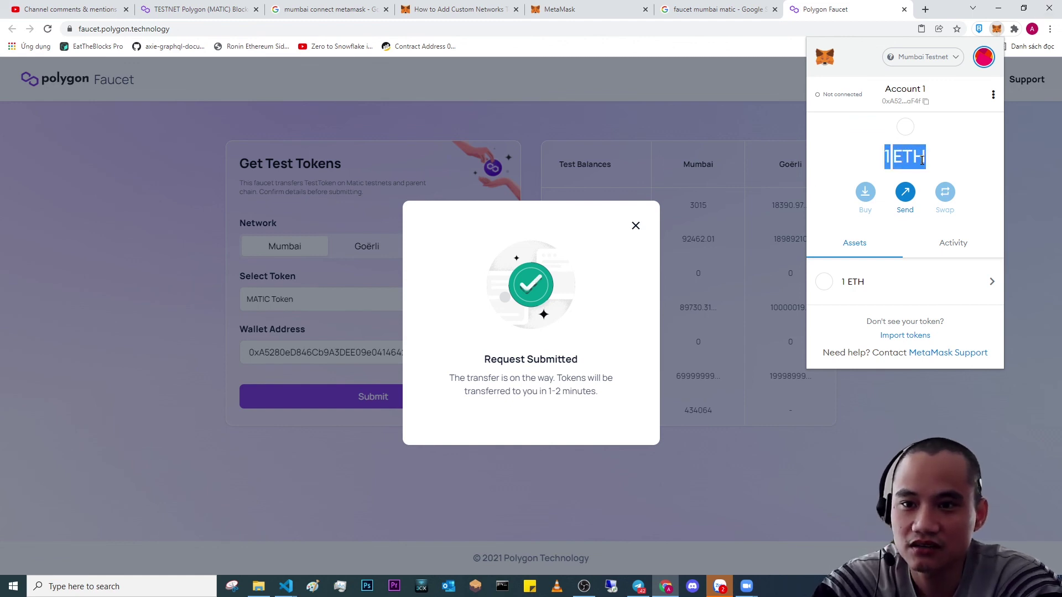
{"action": "left_click", "coordinate": [864, 468]}
{"action": "left_click", "coordinate": [635, 225]}
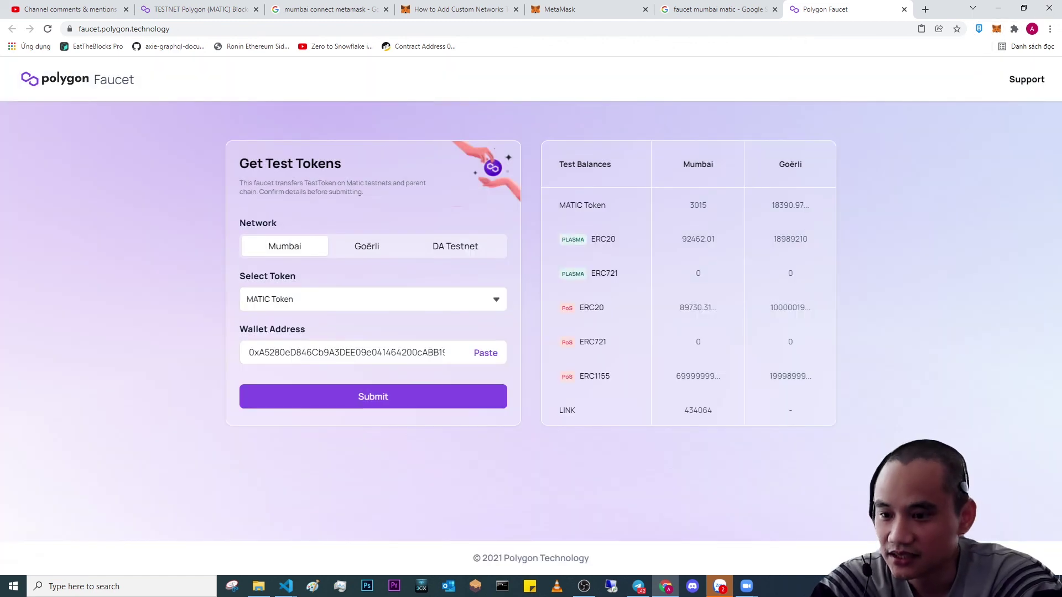
- Switch to the Visual Studio Code window showing hardhat.config.js of the screencast project
{"action": "left_click", "coordinate": [286, 586]}
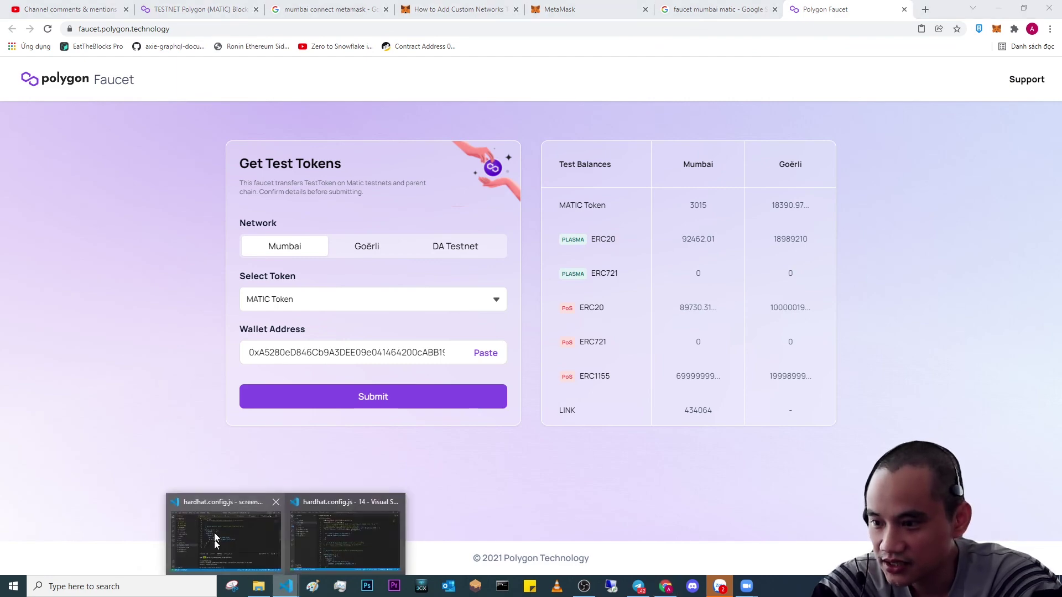
{"action": "left_click", "coordinate": [215, 539]}
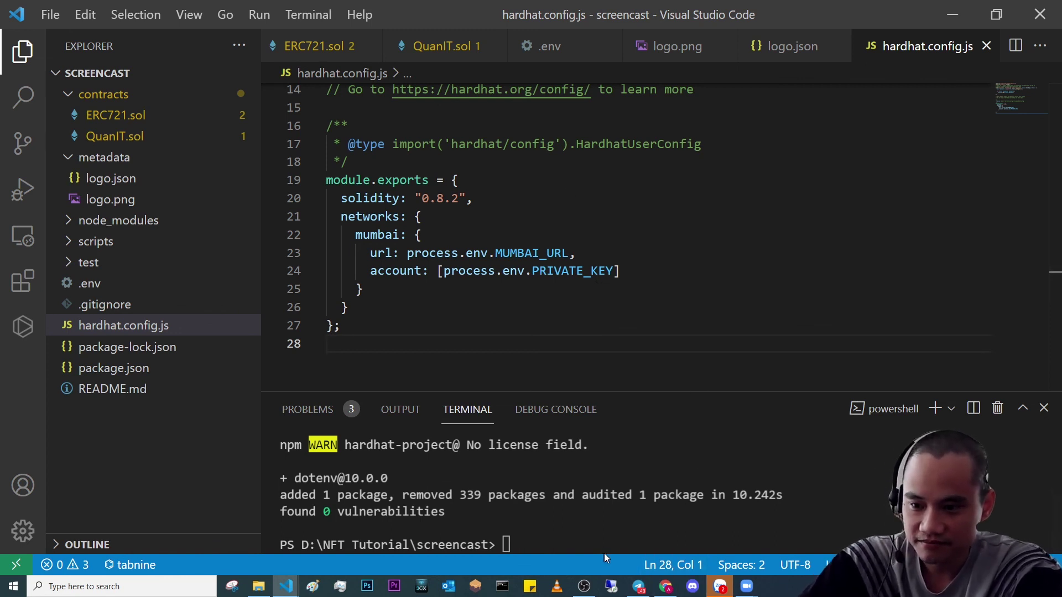
{"action": "left_click", "coordinate": [584, 586]}
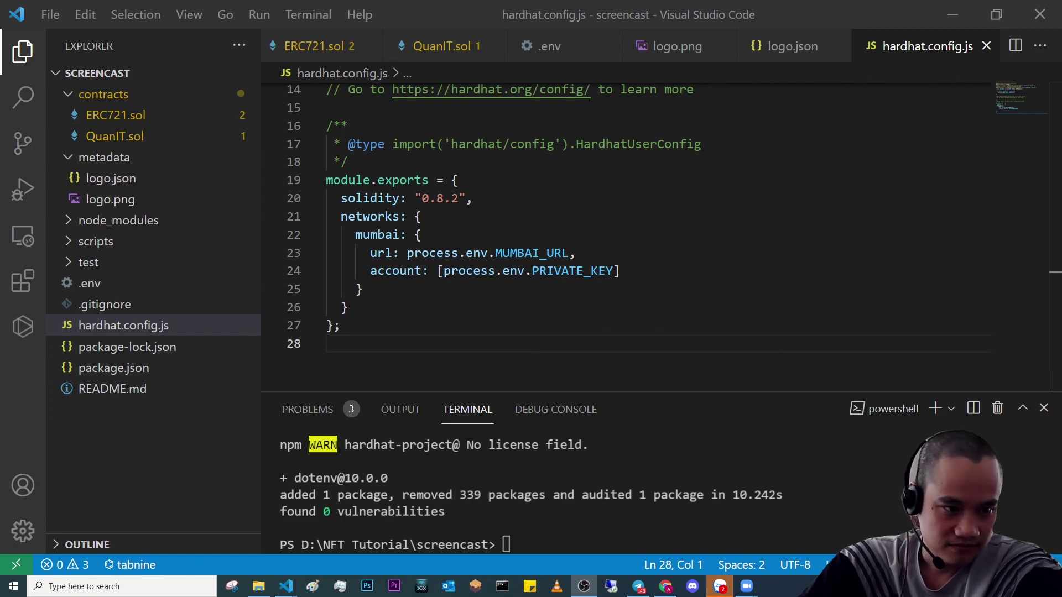